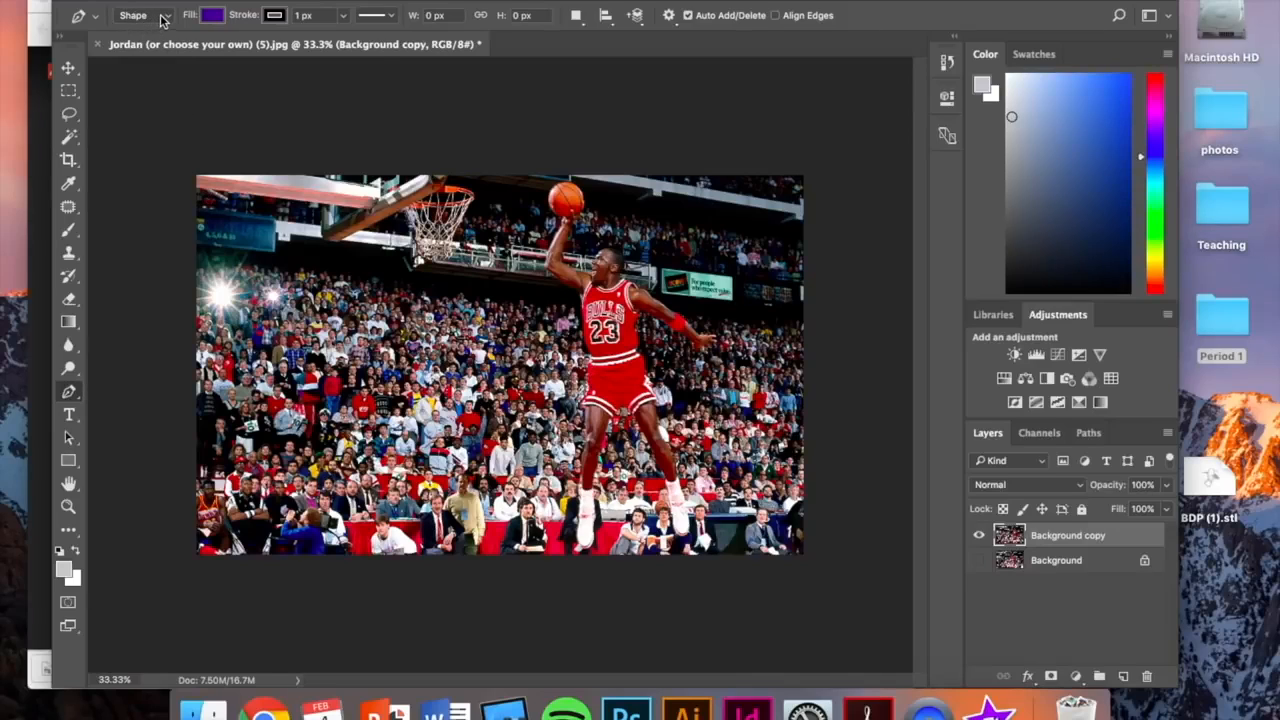
- Check the Pen tool's shape fill swatches and set the shape stroke width to 1 px
click(211, 17)
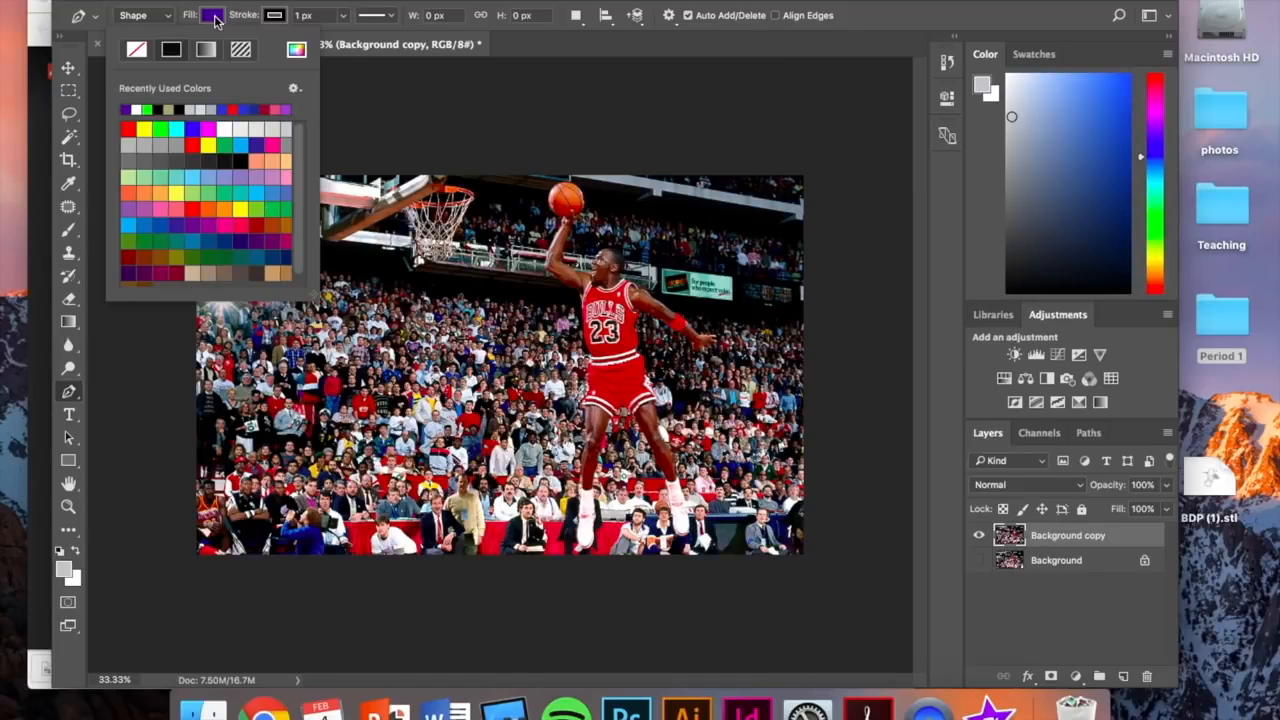
click(214, 18)
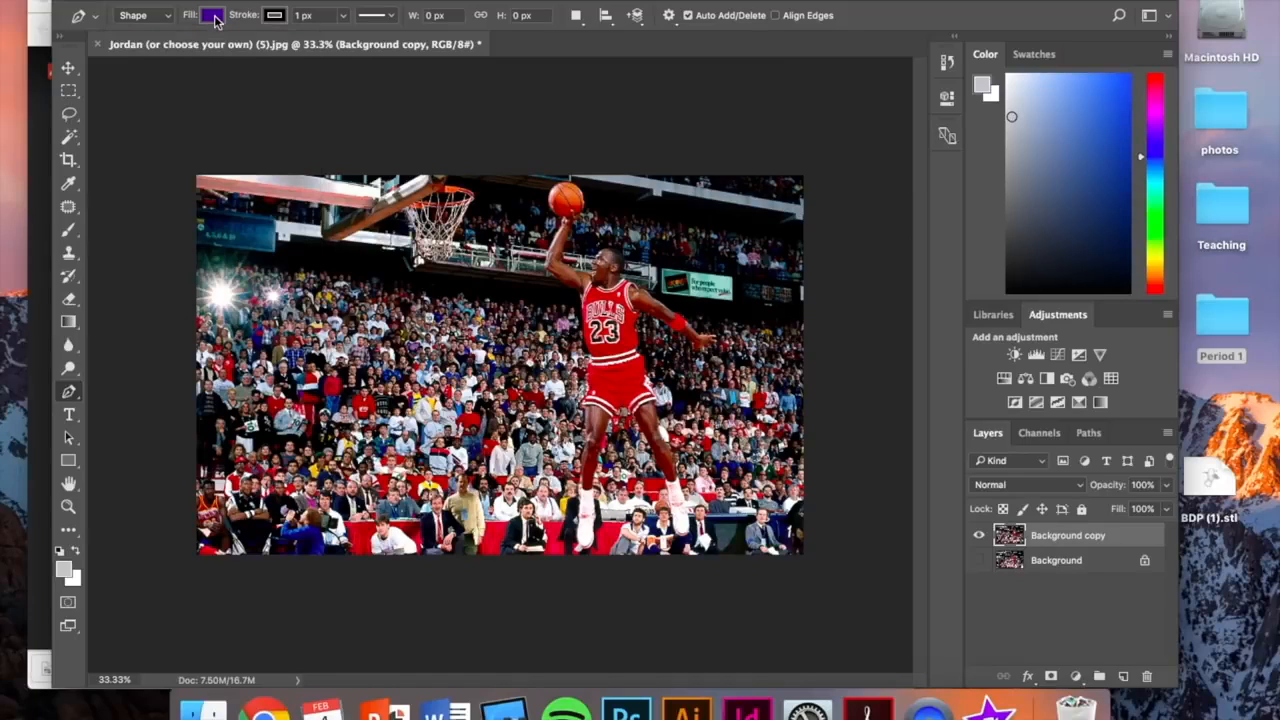
click(302, 16)
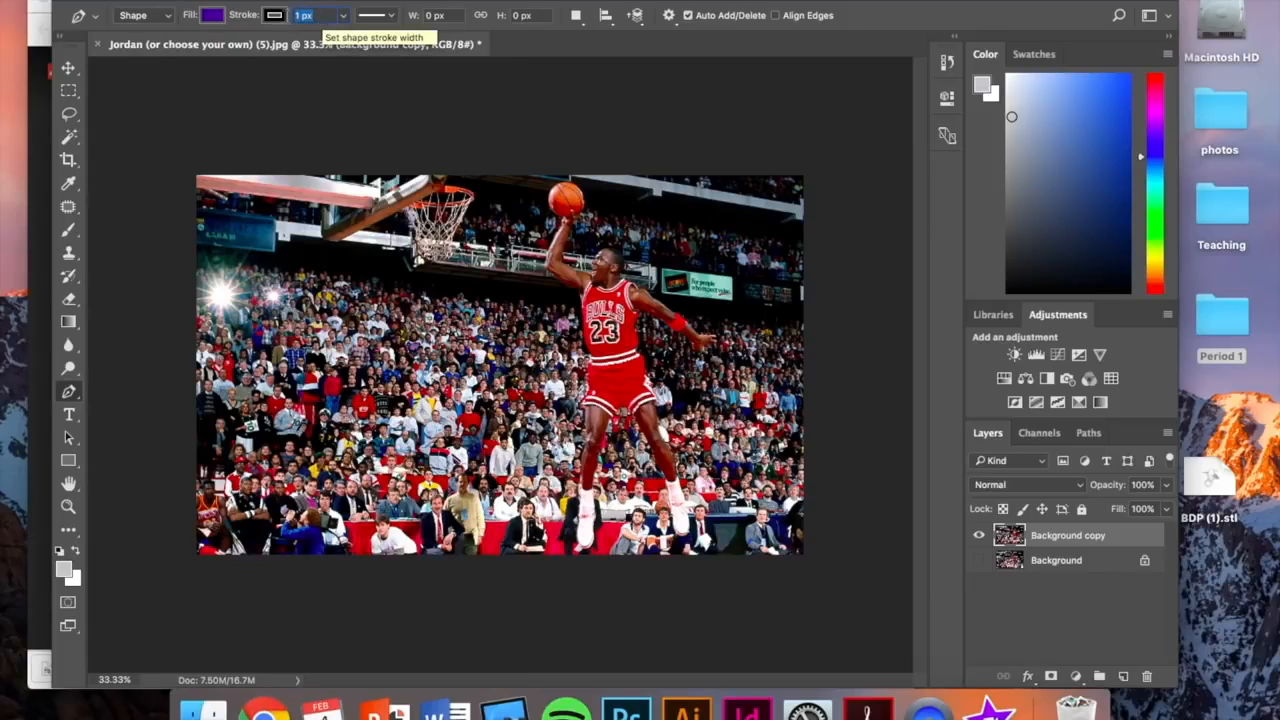
text(1)
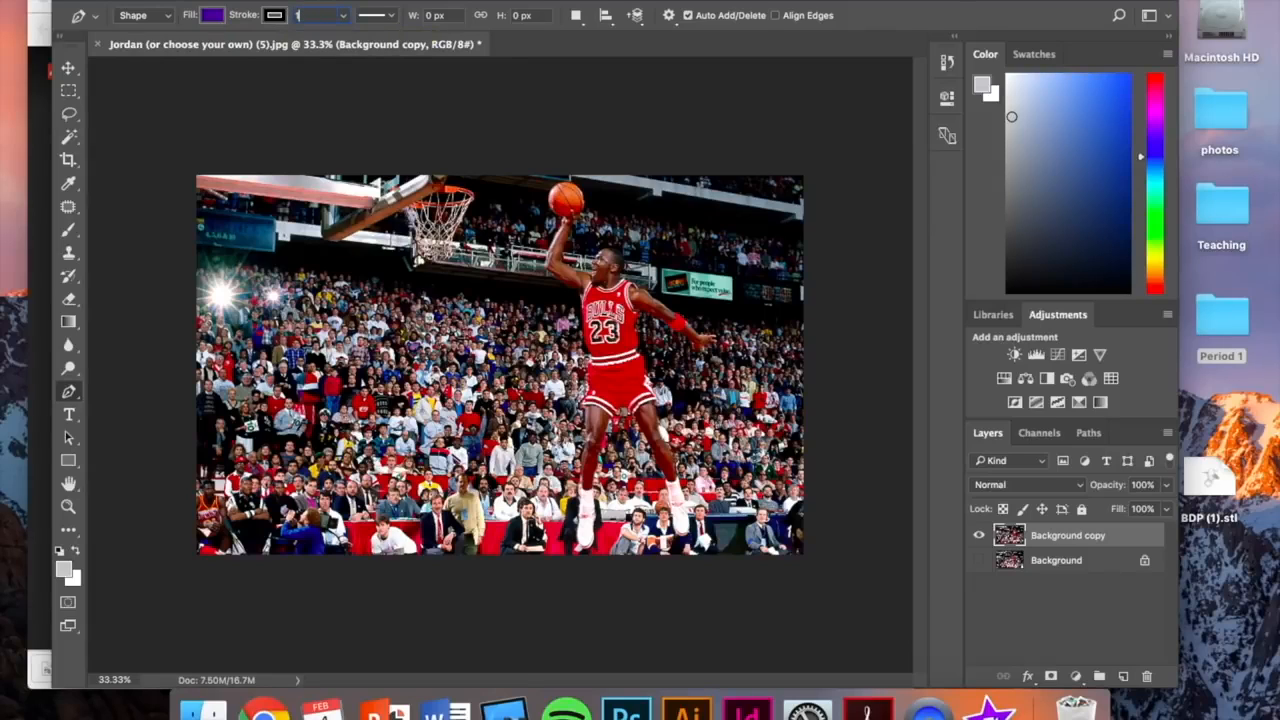
key(Return)
- Start a Pen shape under the player's outstretched arm and trace the jersey's edge down to the waistband, curving the last segment
key(super+plus)
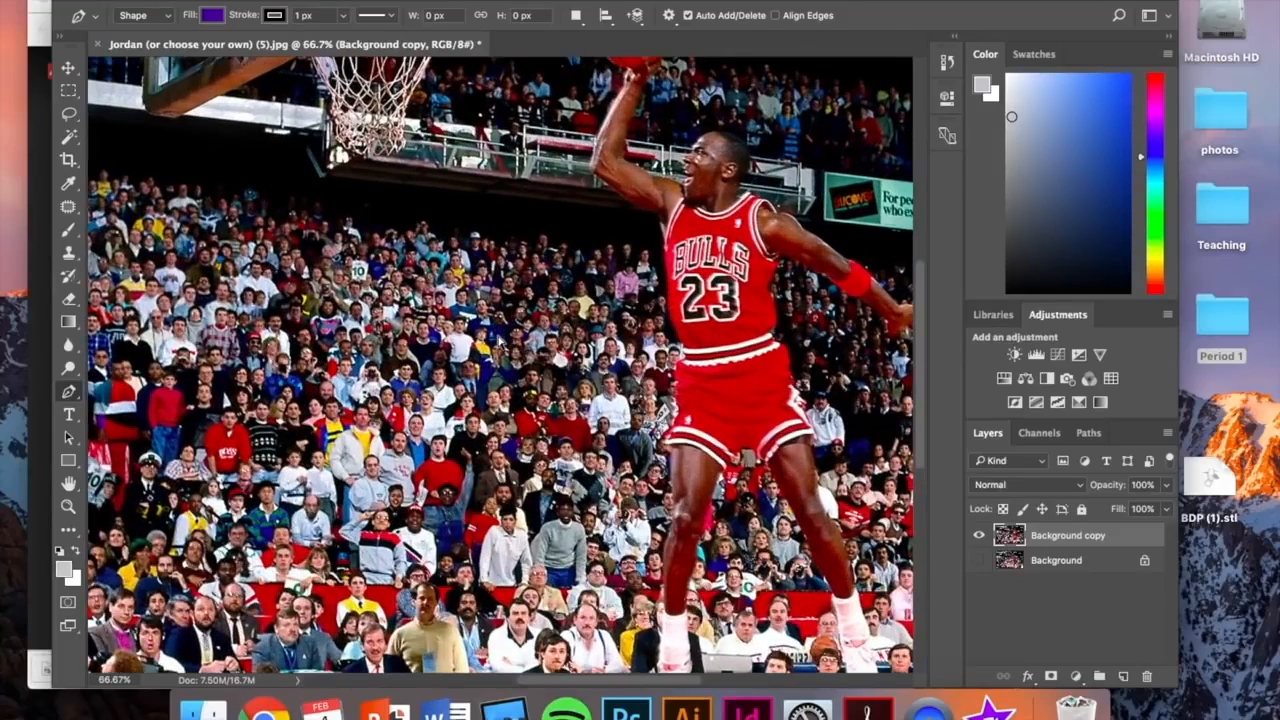
key(super+plus)
scroll(500, 341, right, 10)
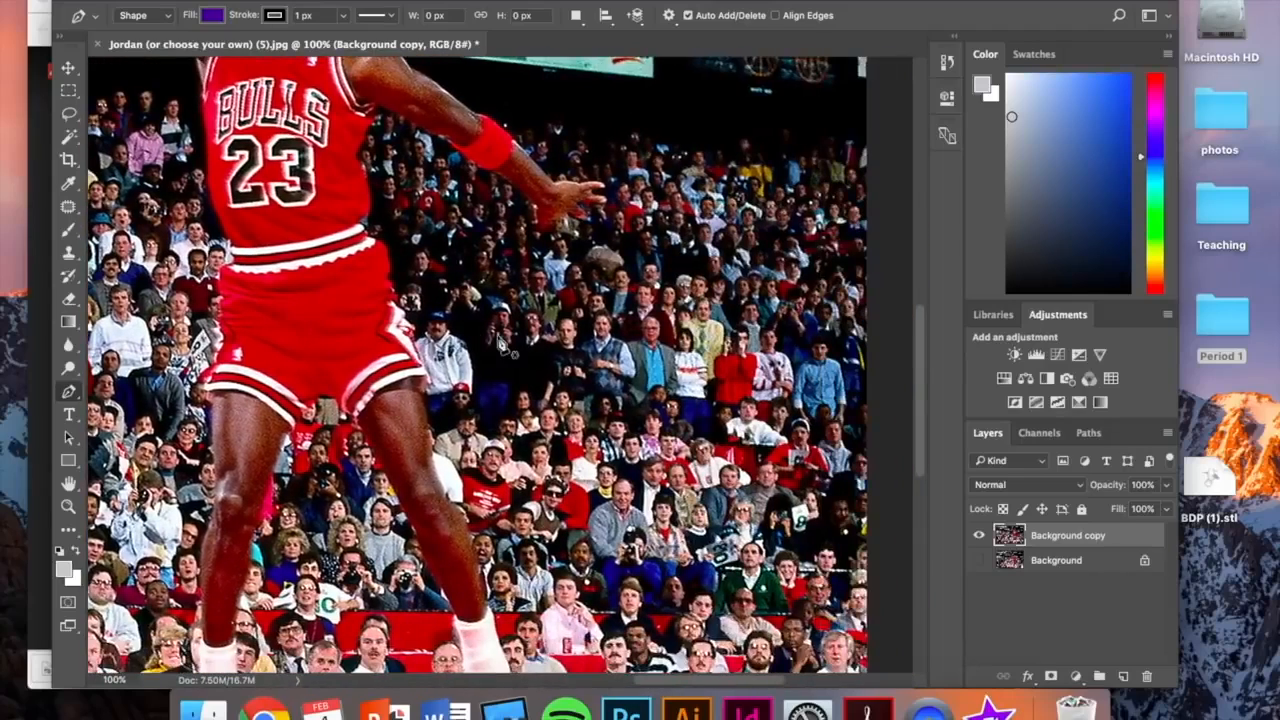
key(super+plus)
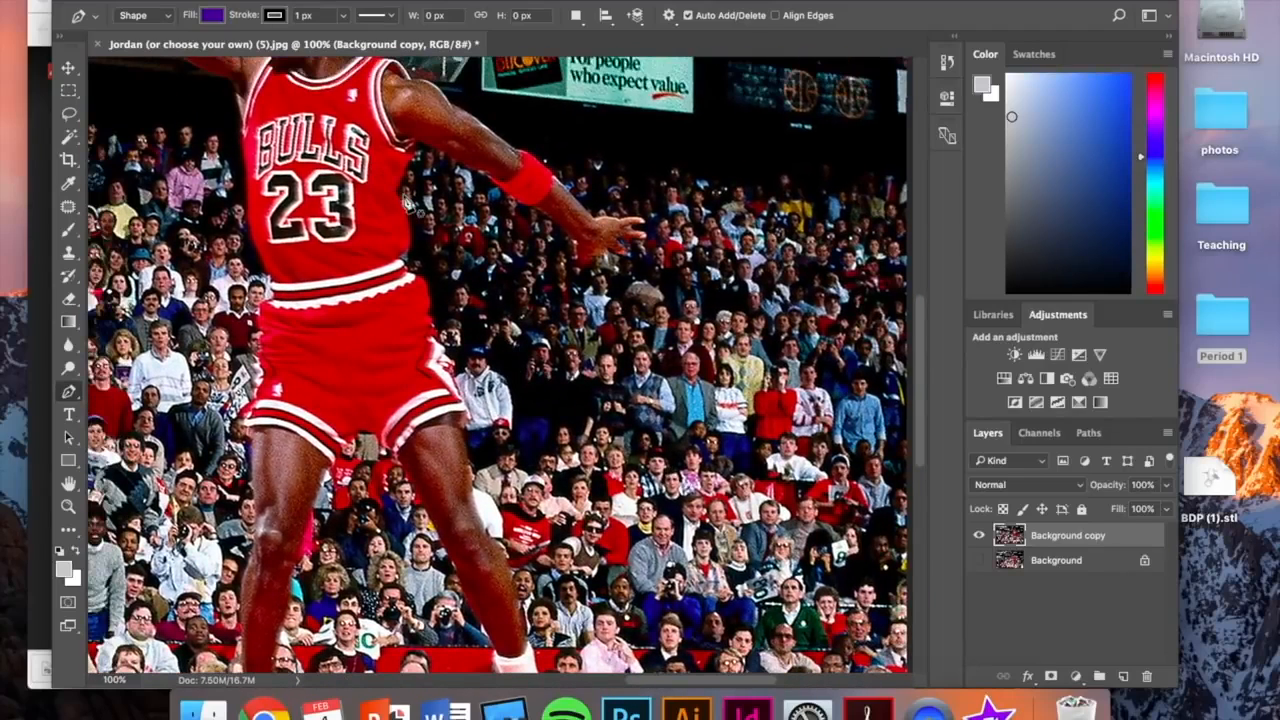
click(423, 151)
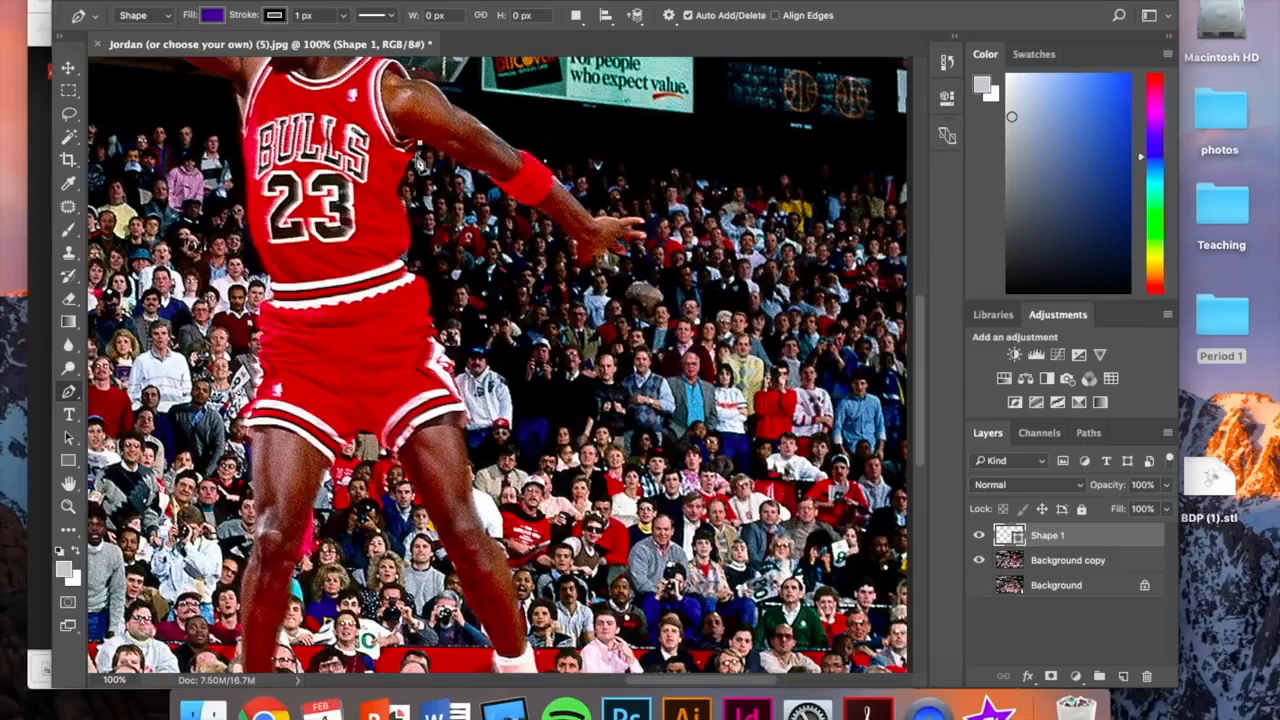
click(410, 176)
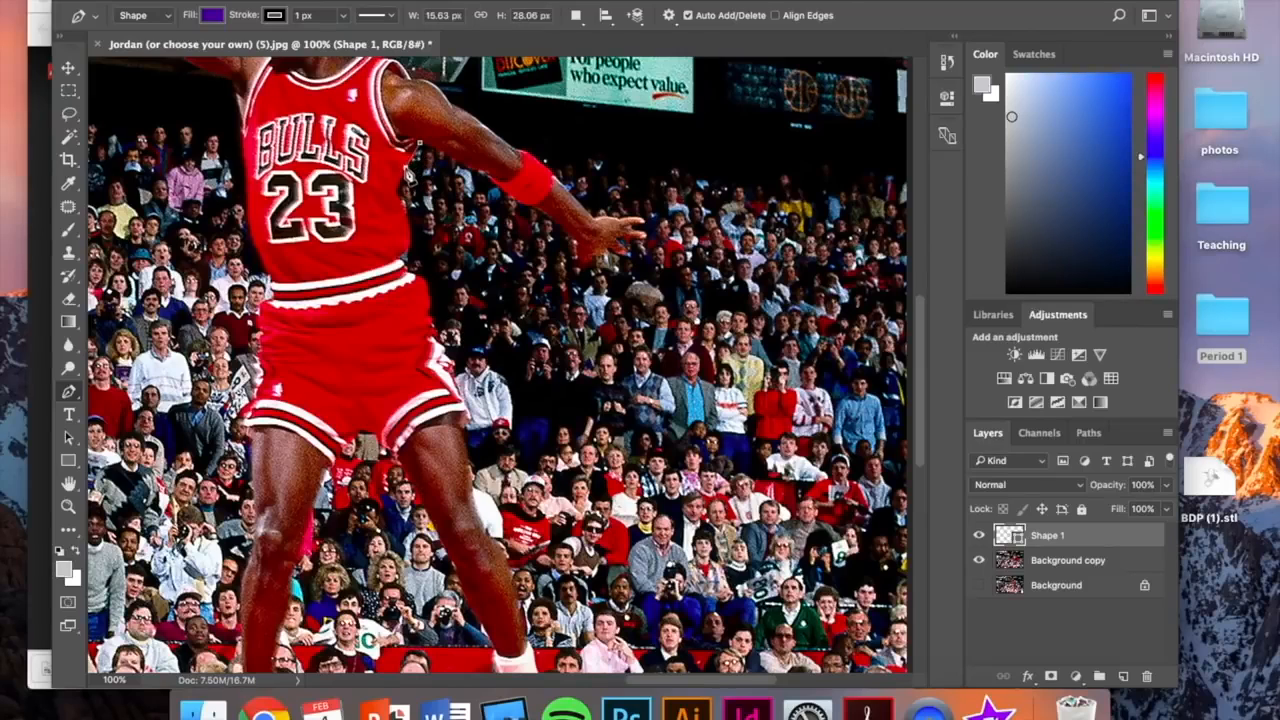
click(401, 203)
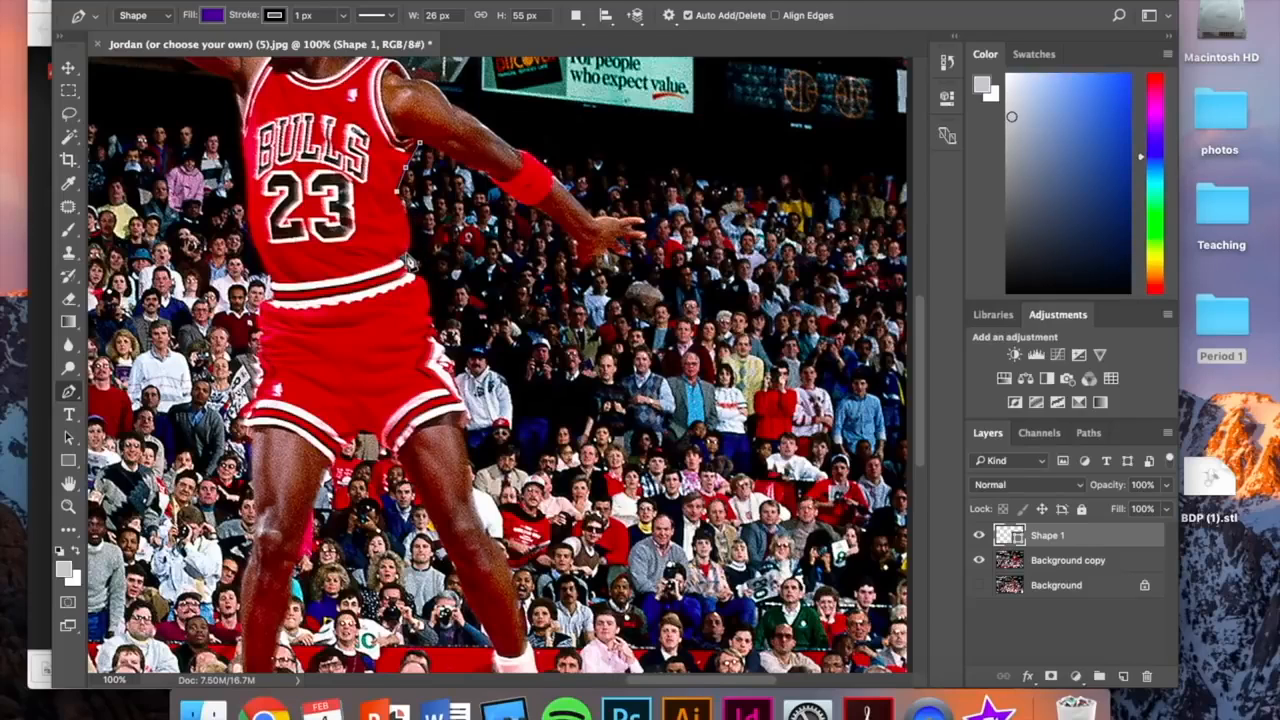
click(410, 263)
drag(405, 257, 398, 288)
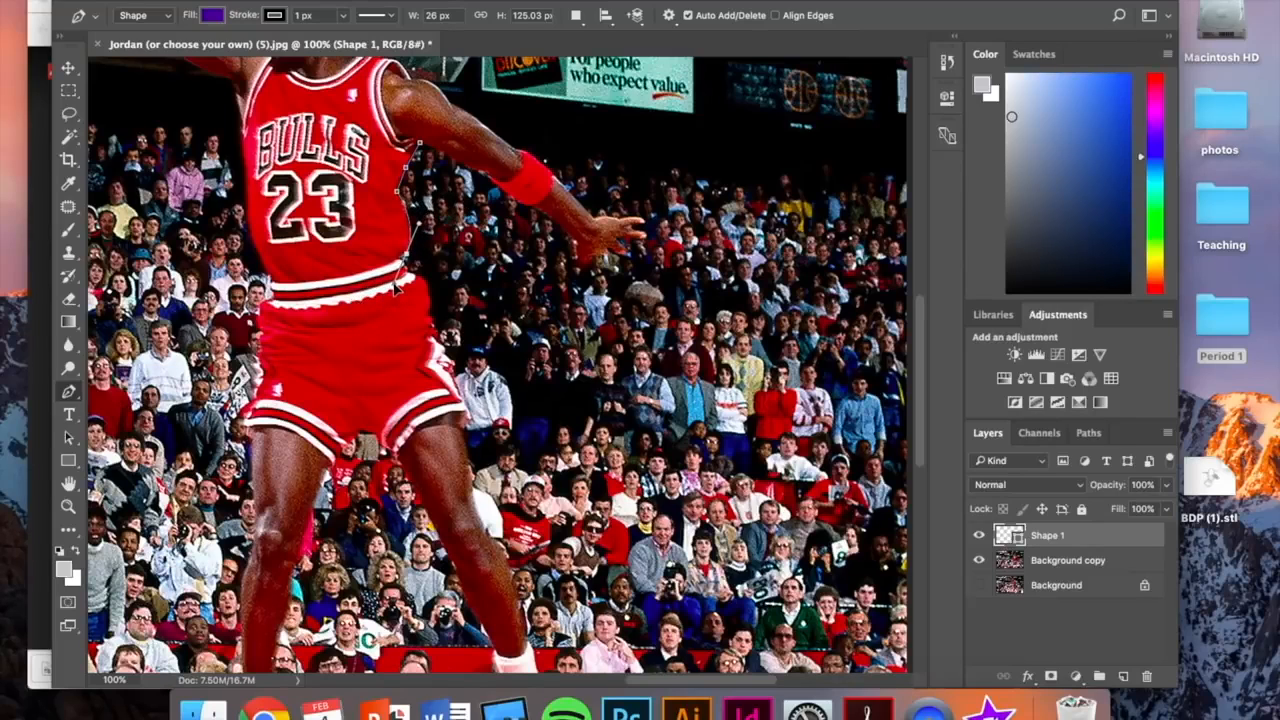
drag(396, 287, 396, 287)
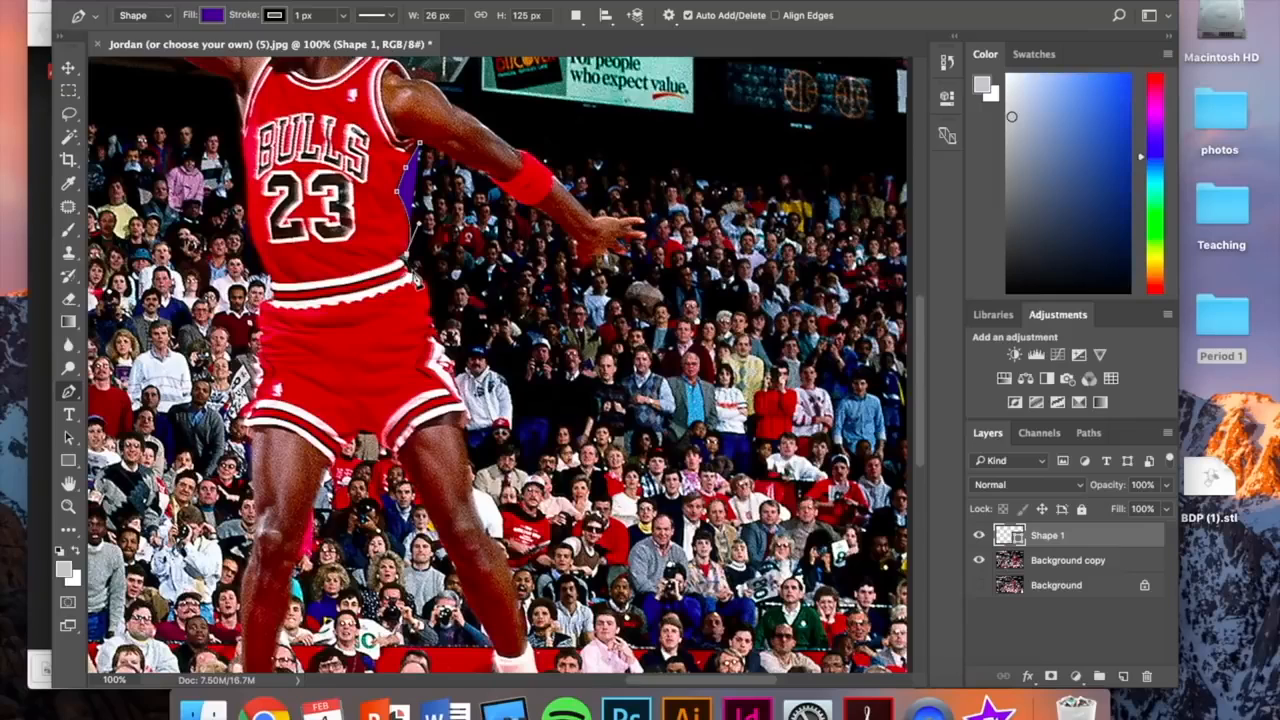
- Continue the Pen path with anchor points along the outer edge of the red shorts down to the hem
click(428, 286)
click(433, 313)
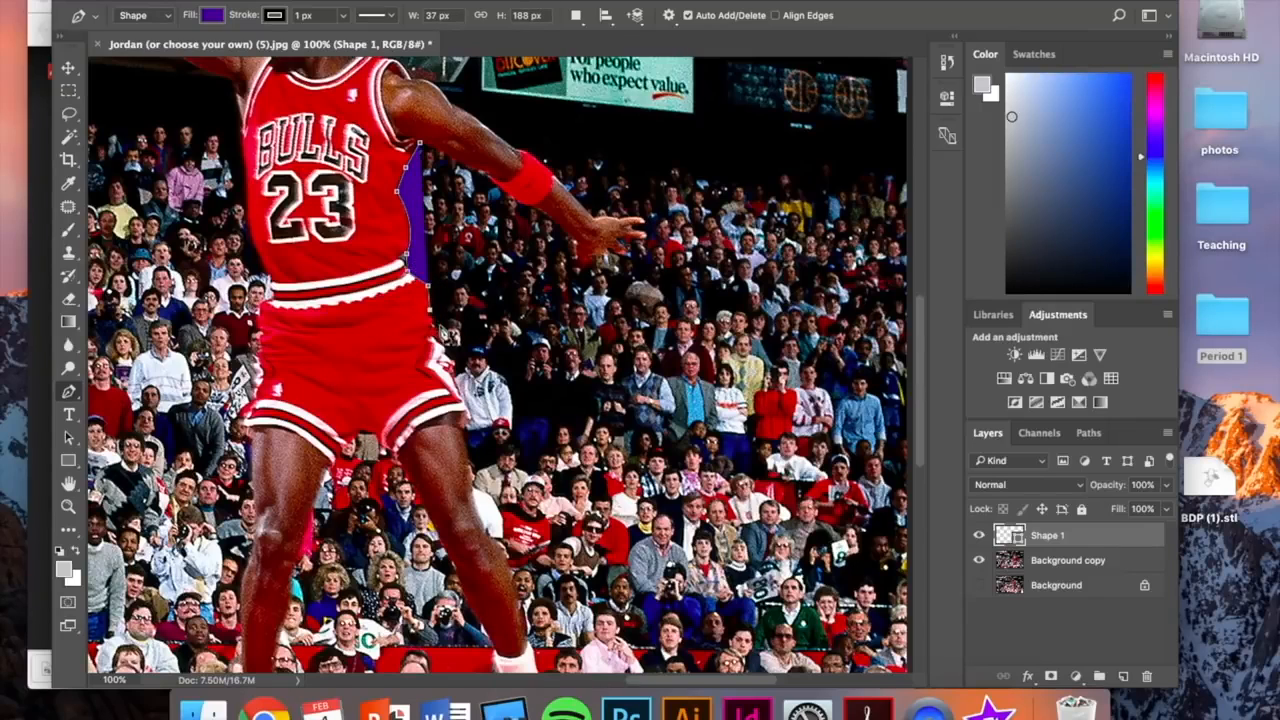
click(433, 342)
click(446, 357)
click(440, 339)
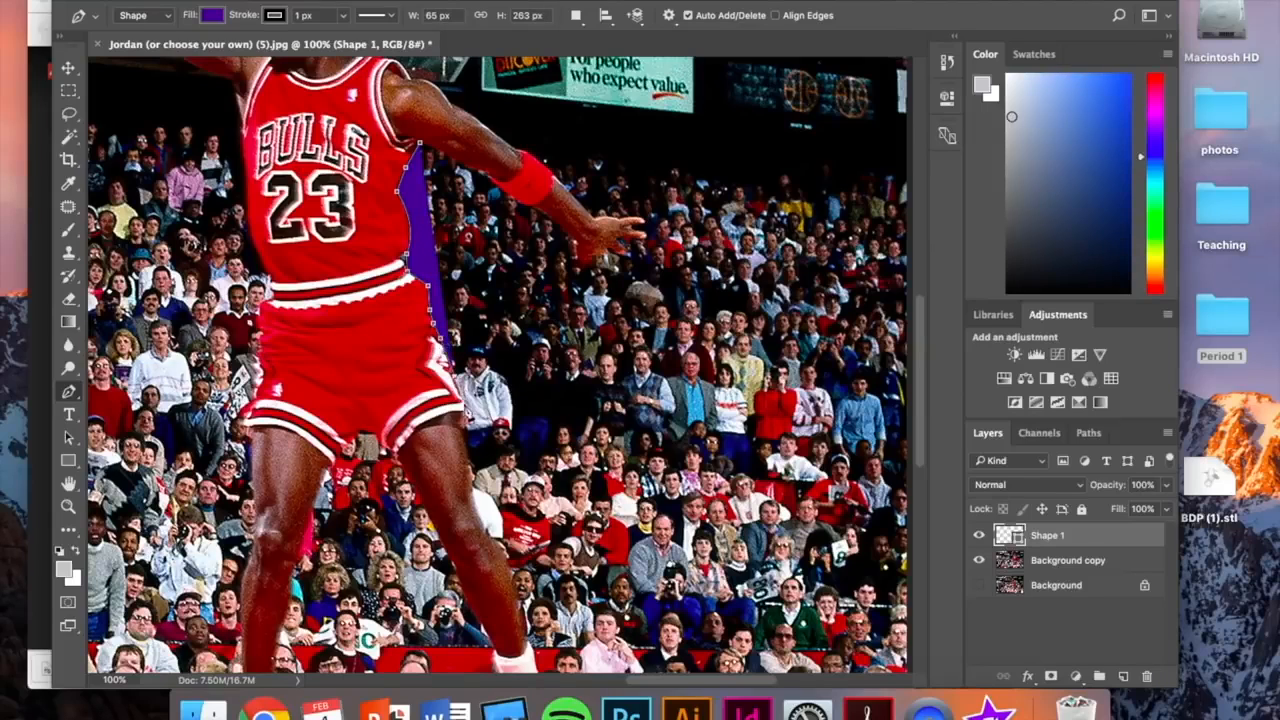
click(455, 377)
click(461, 425)
- Extend the Pen path down the outer edge of the thigh, knee and calf, curving the lower-leg segment toward the sock
click(465, 450)
click(470, 497)
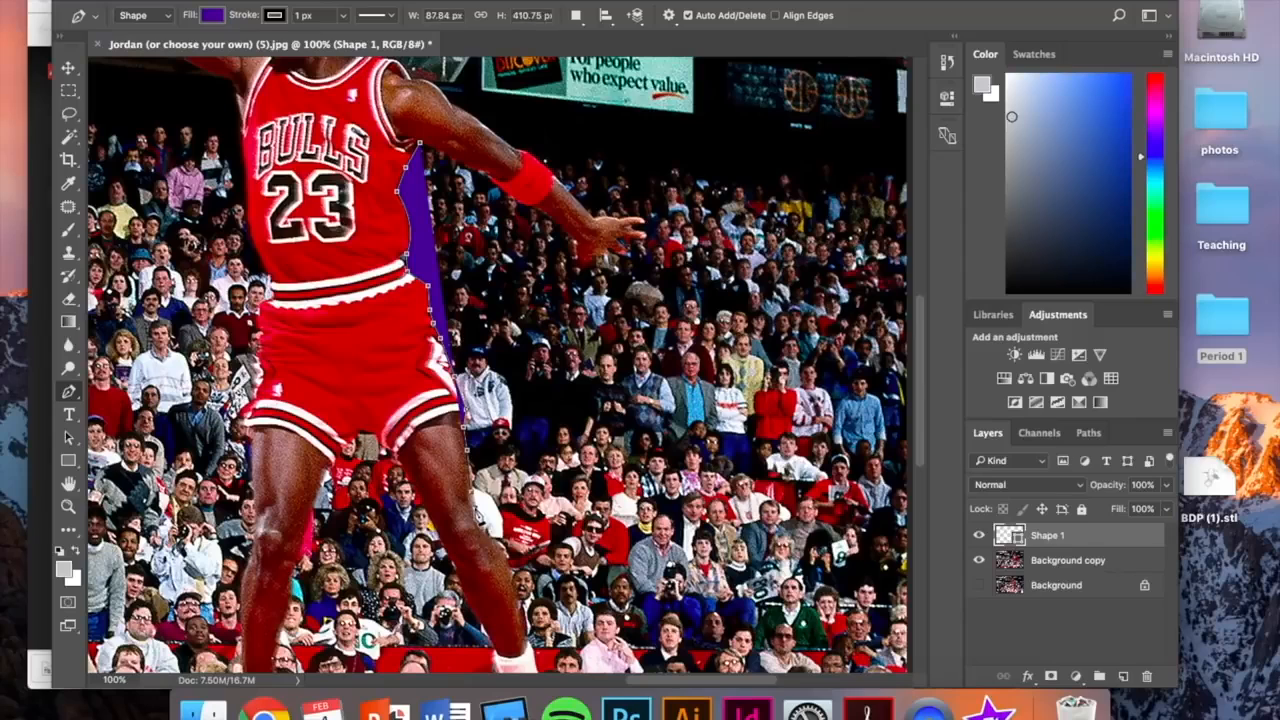
click(487, 537)
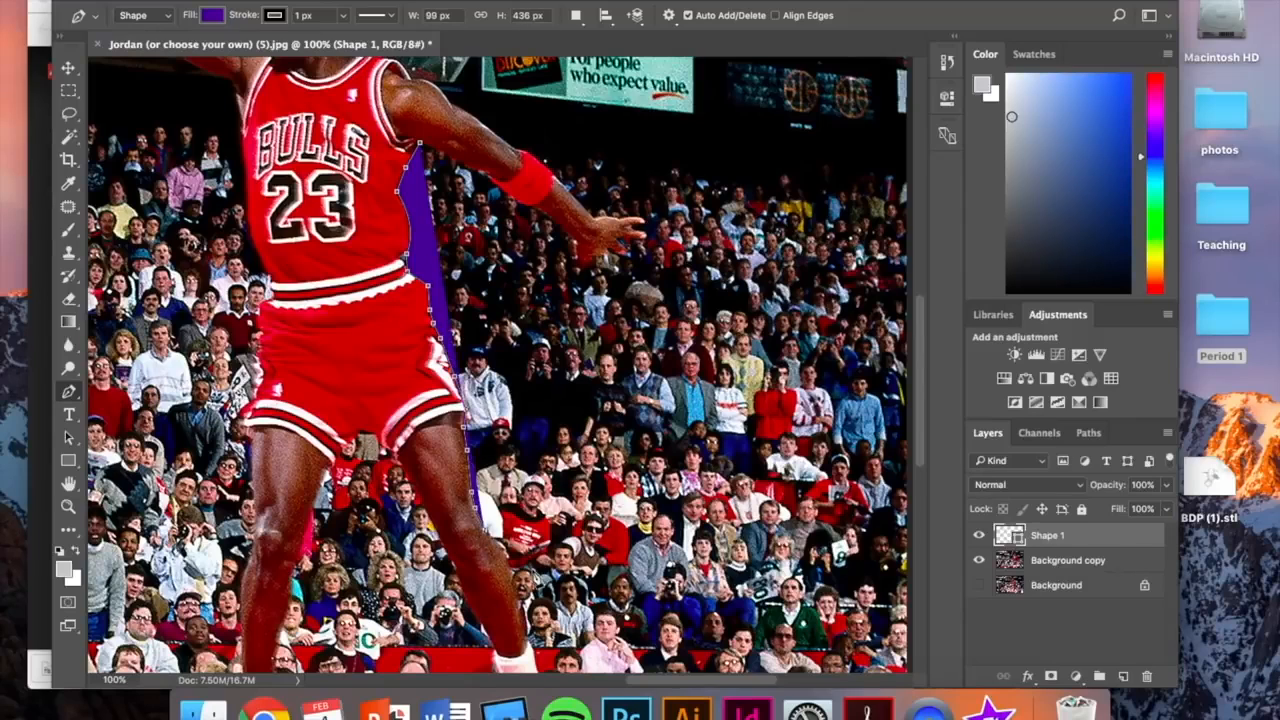
scroll(538, 580, down, 3)
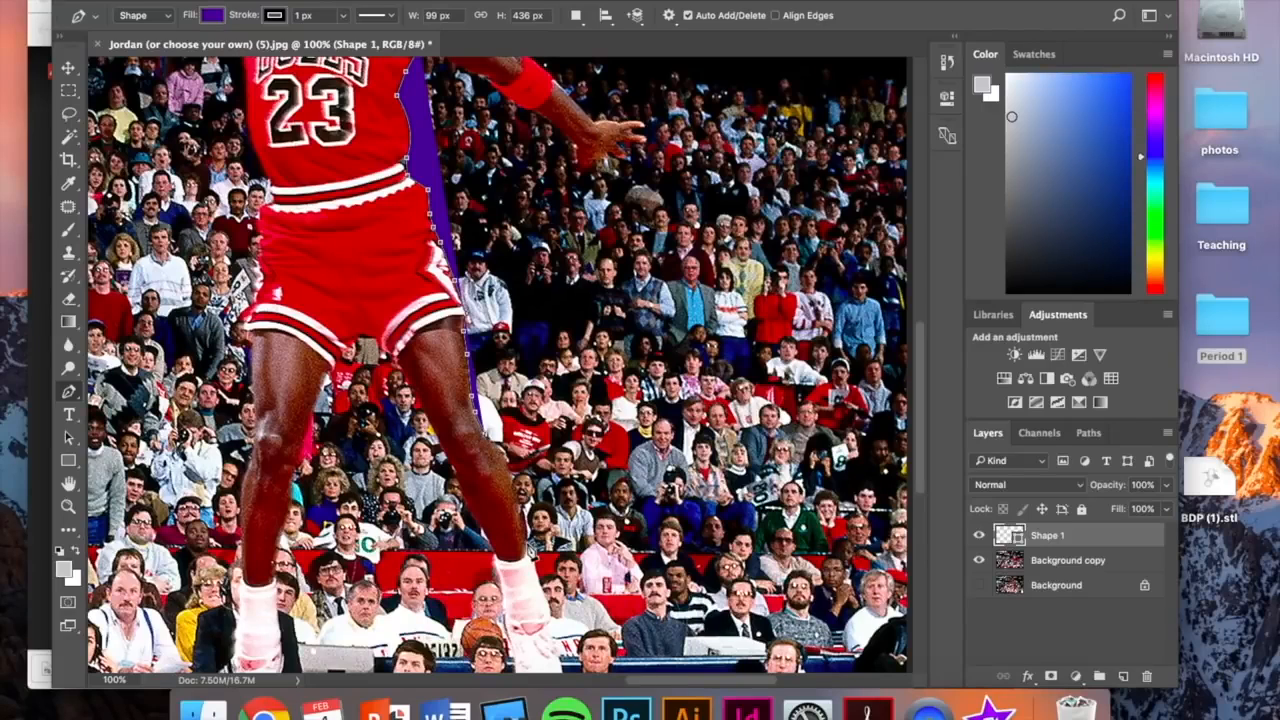
click(527, 547)
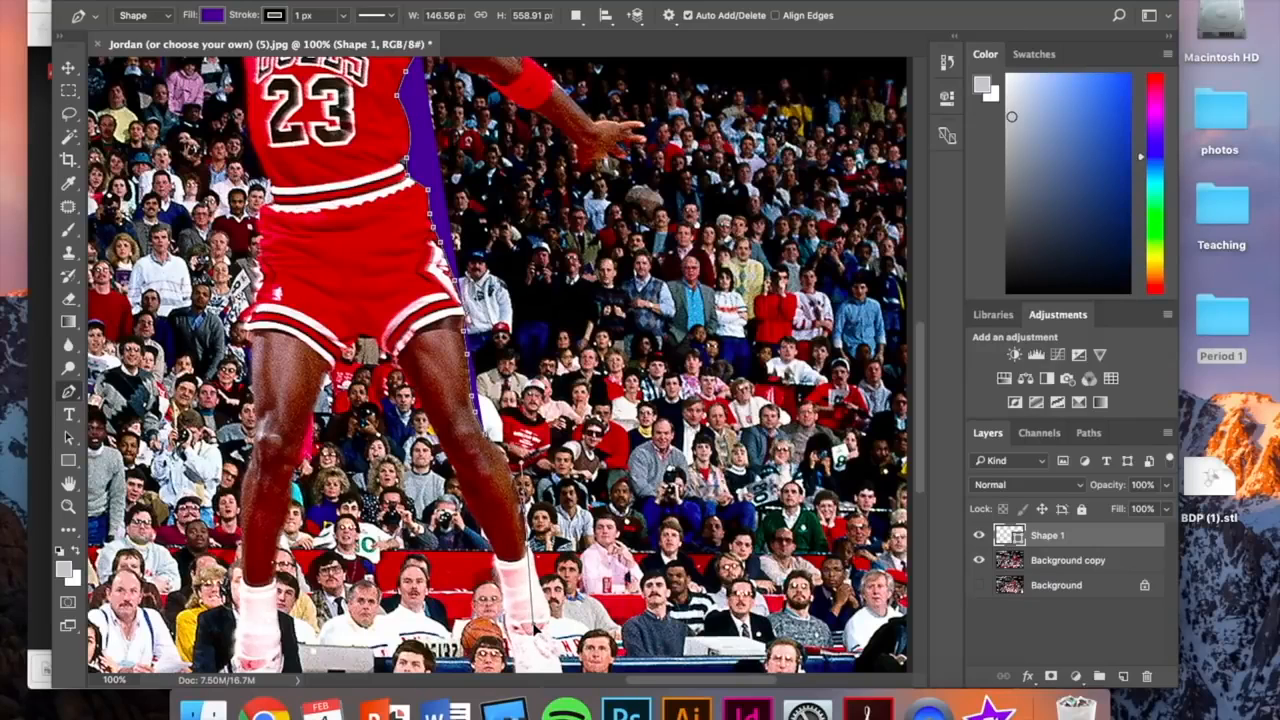
drag(527, 546, 534, 628)
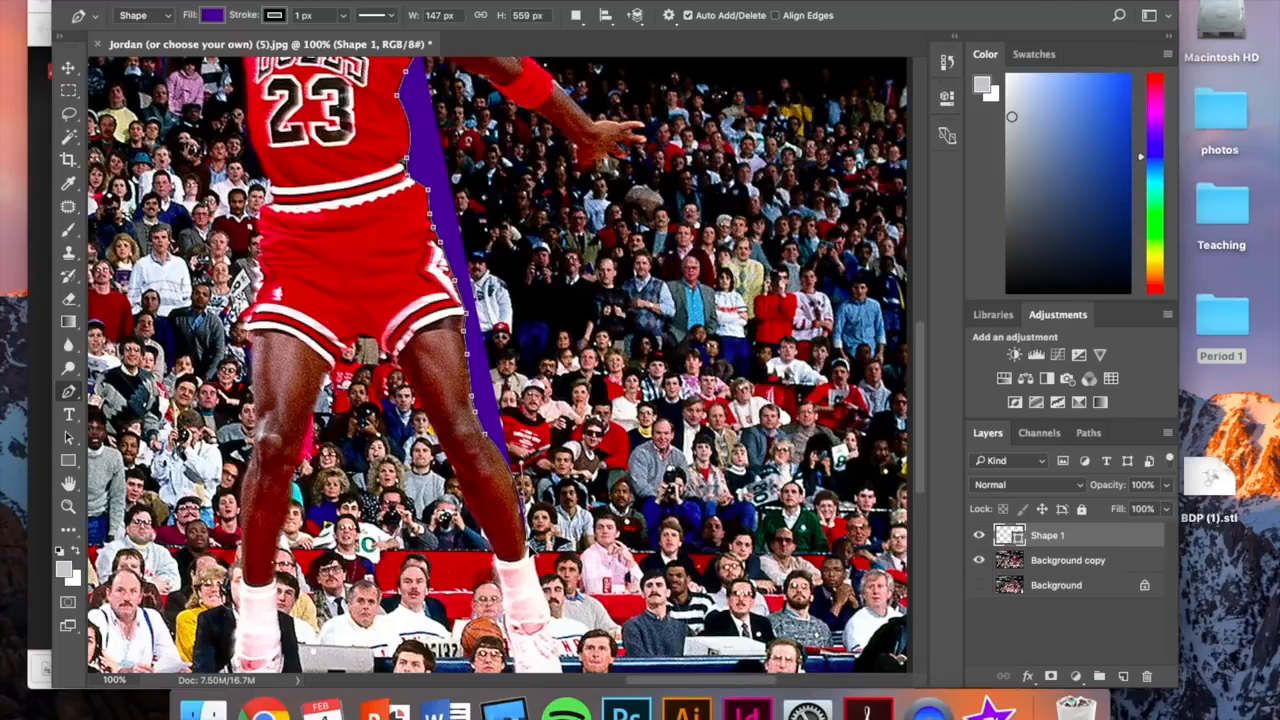
- Continue the Pen path along the outer edge of the white sock to the top of the shoe
scroll(541, 545, down, 3)
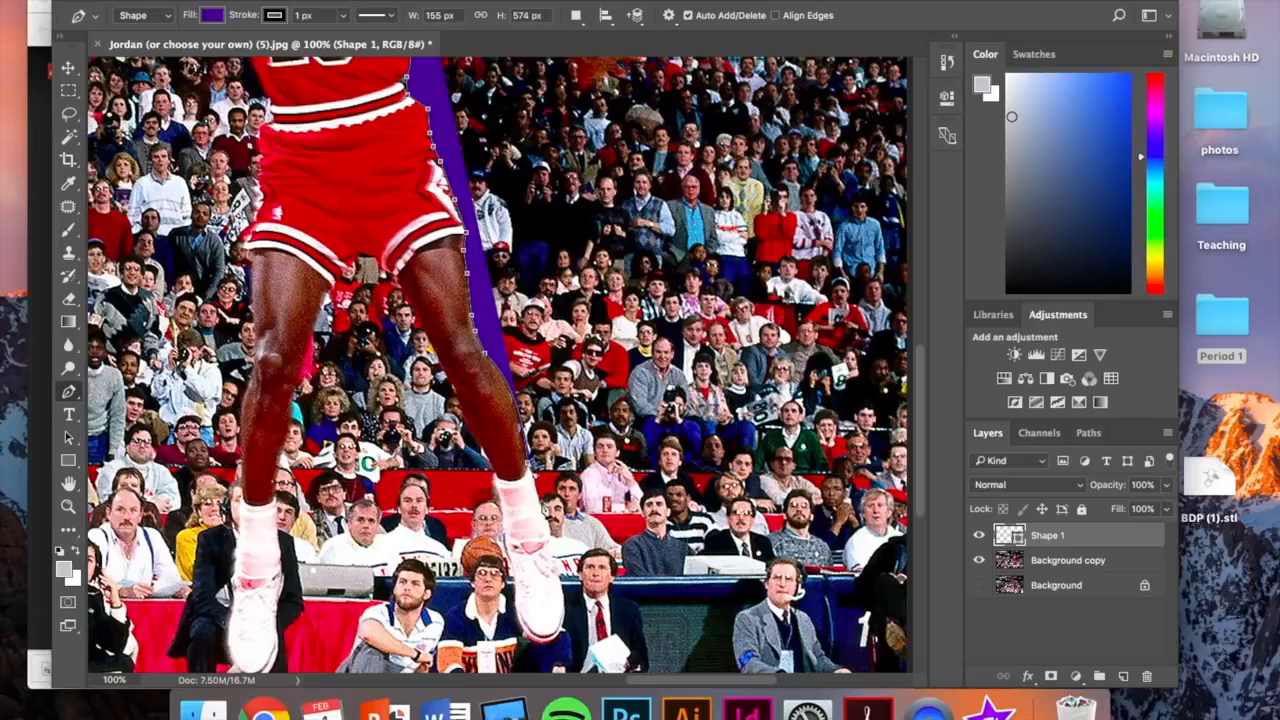
click(544, 510)
click(563, 573)
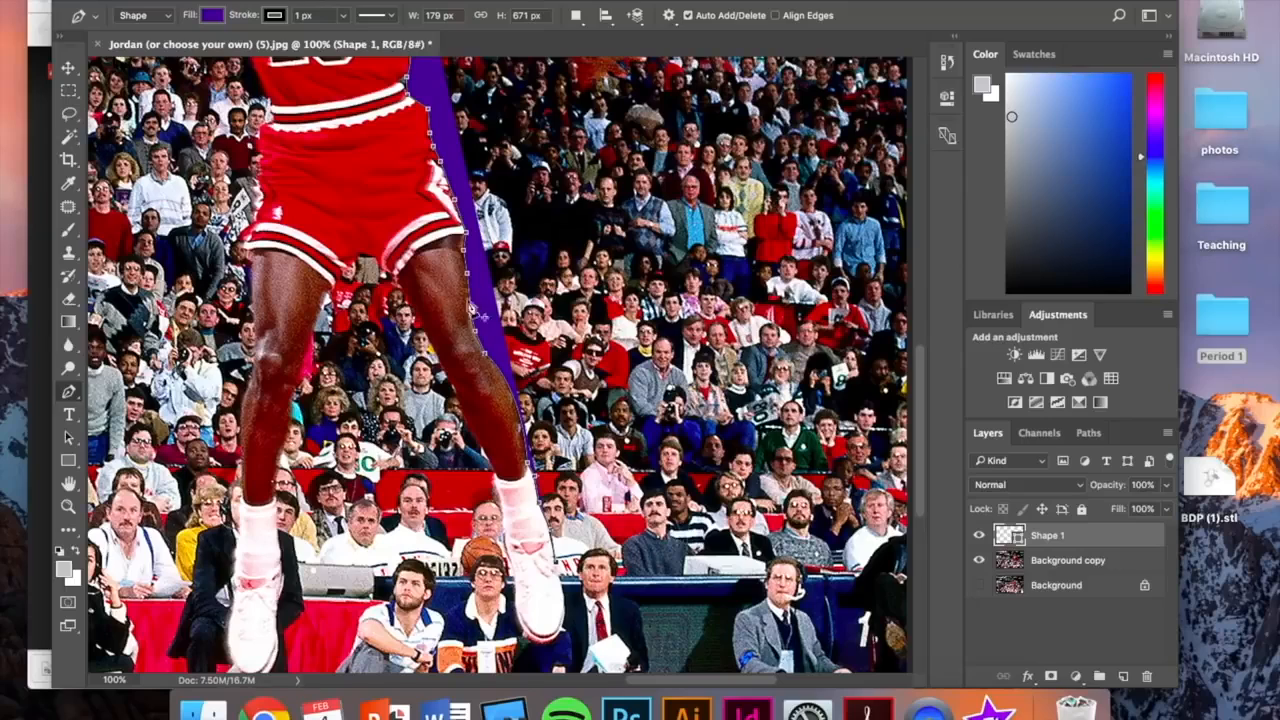
- Lower the Shape 1 layer's opacity to 36%
click(1166, 486)
drag(1165, 514, 1115, 511)
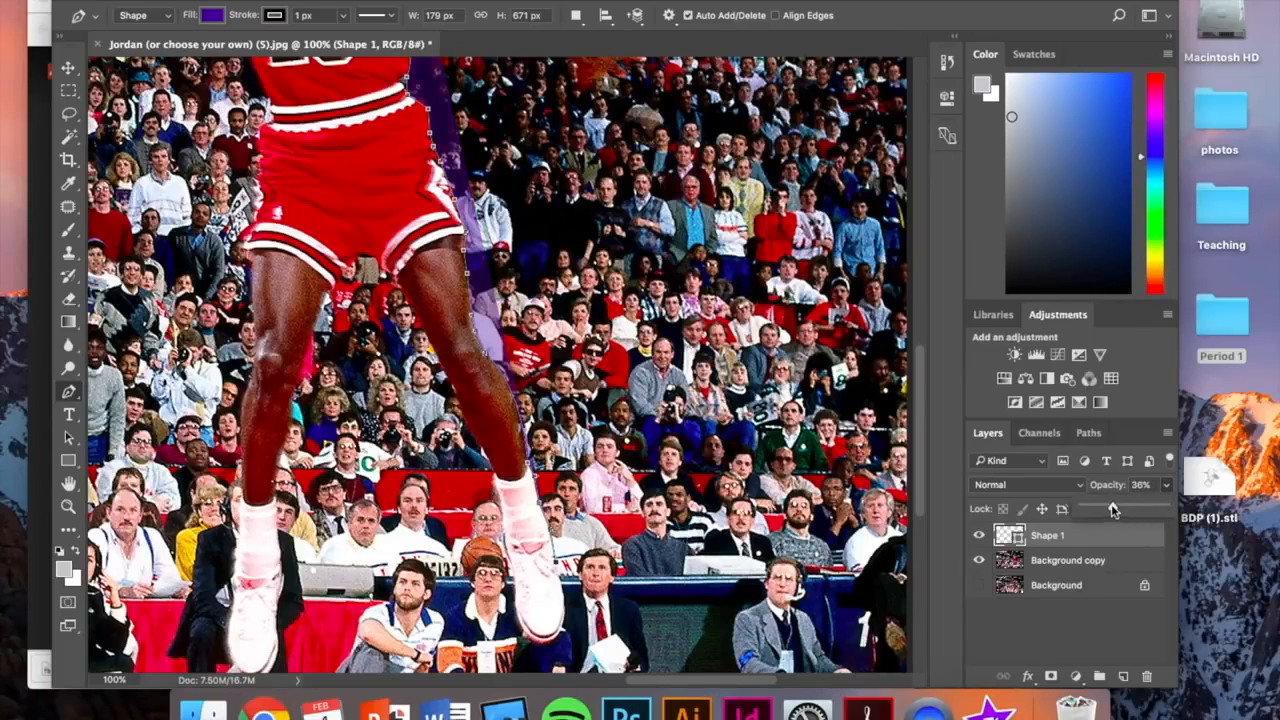
click(1111, 492)
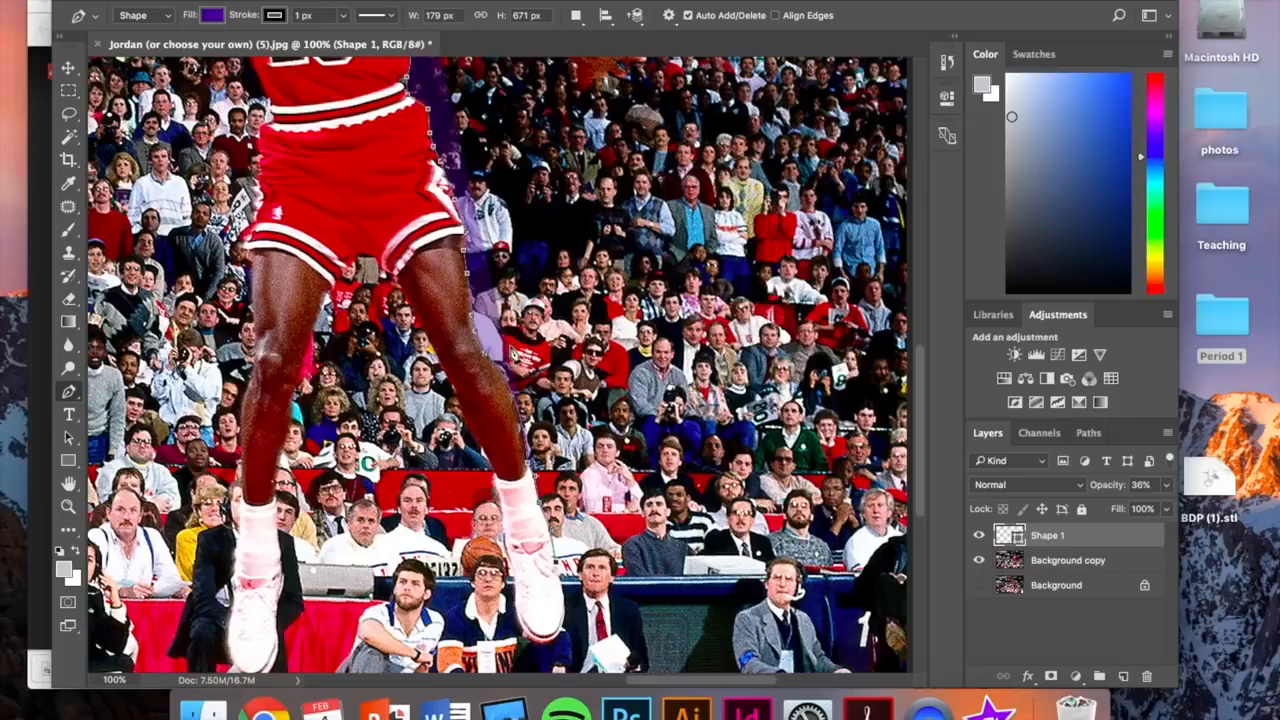
- Change the Shape 1 layer's fill color to bright green, 17f41c
double_click(1010, 536)
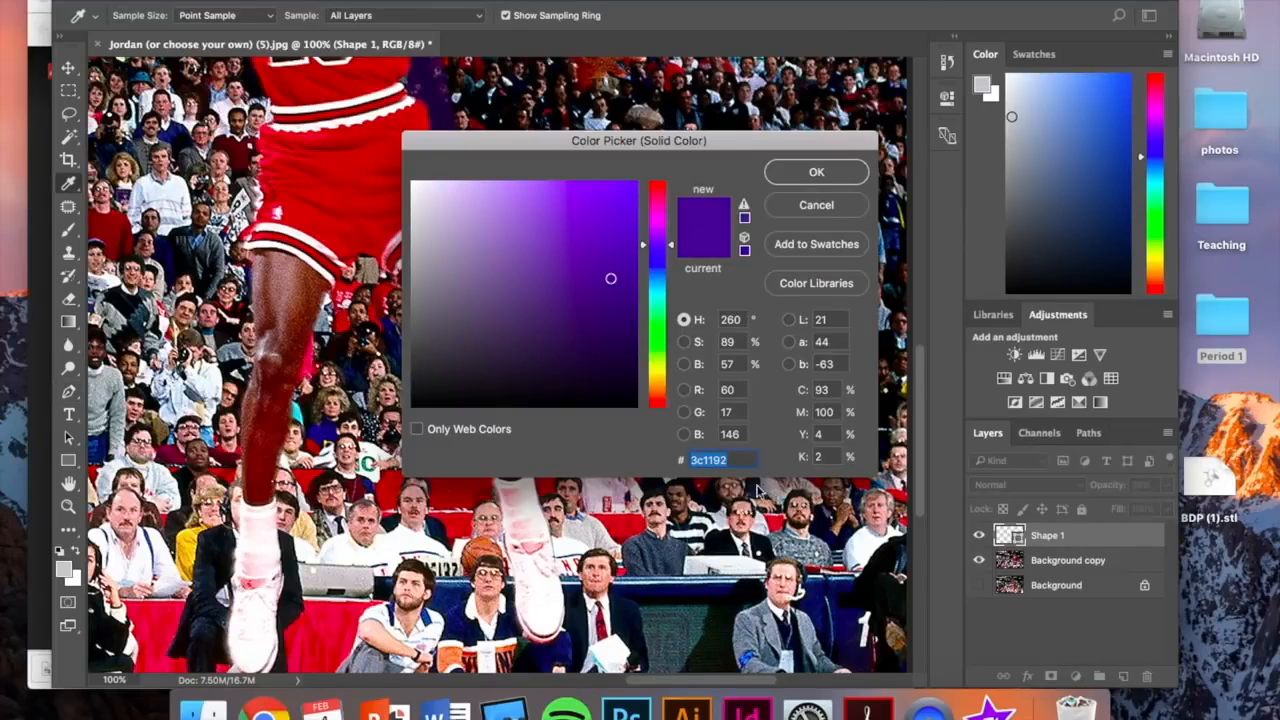
click(658, 331)
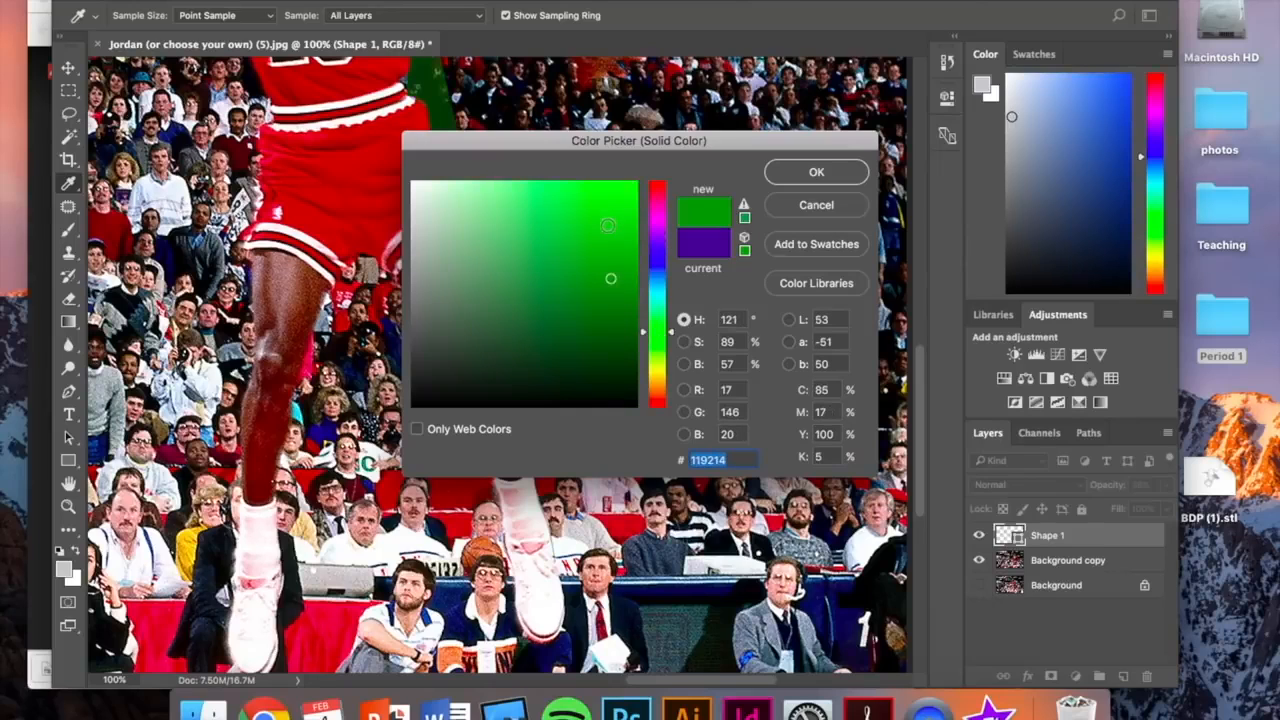
click(616, 190)
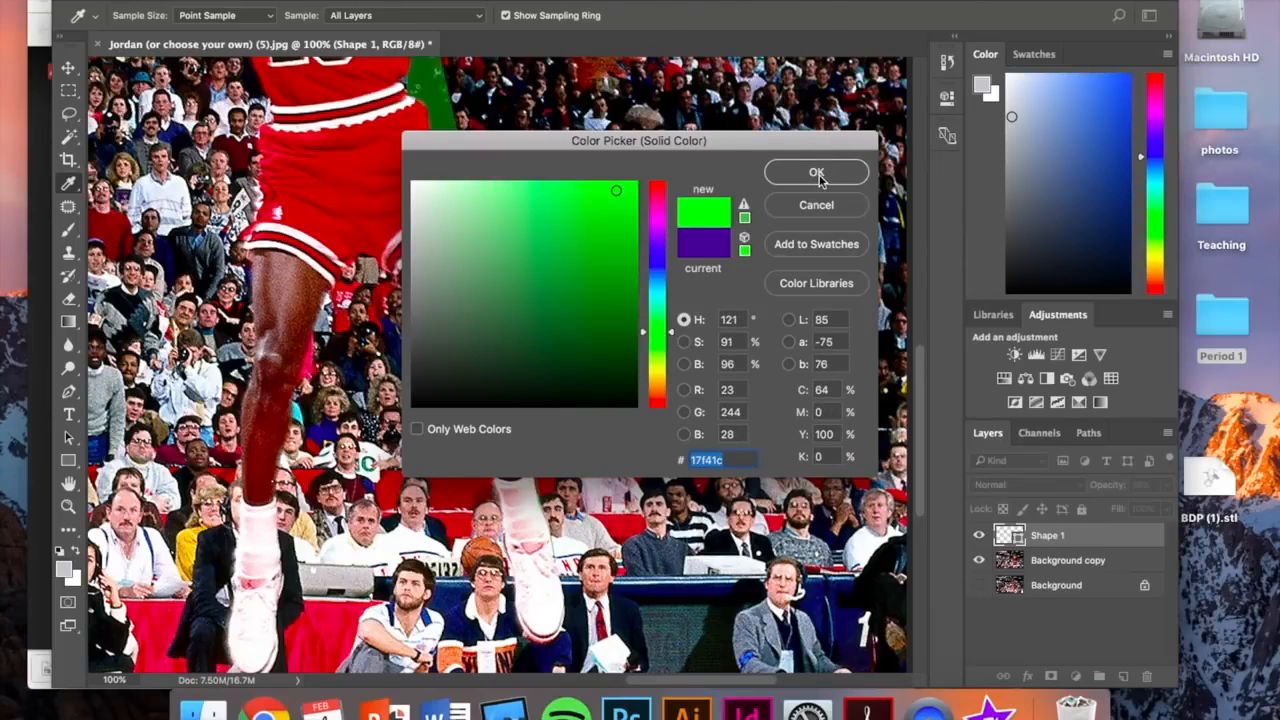
click(817, 174)
- Try adding further anchor points beside and around the shoe, and undo them
scroll(584, 426, down, 3)
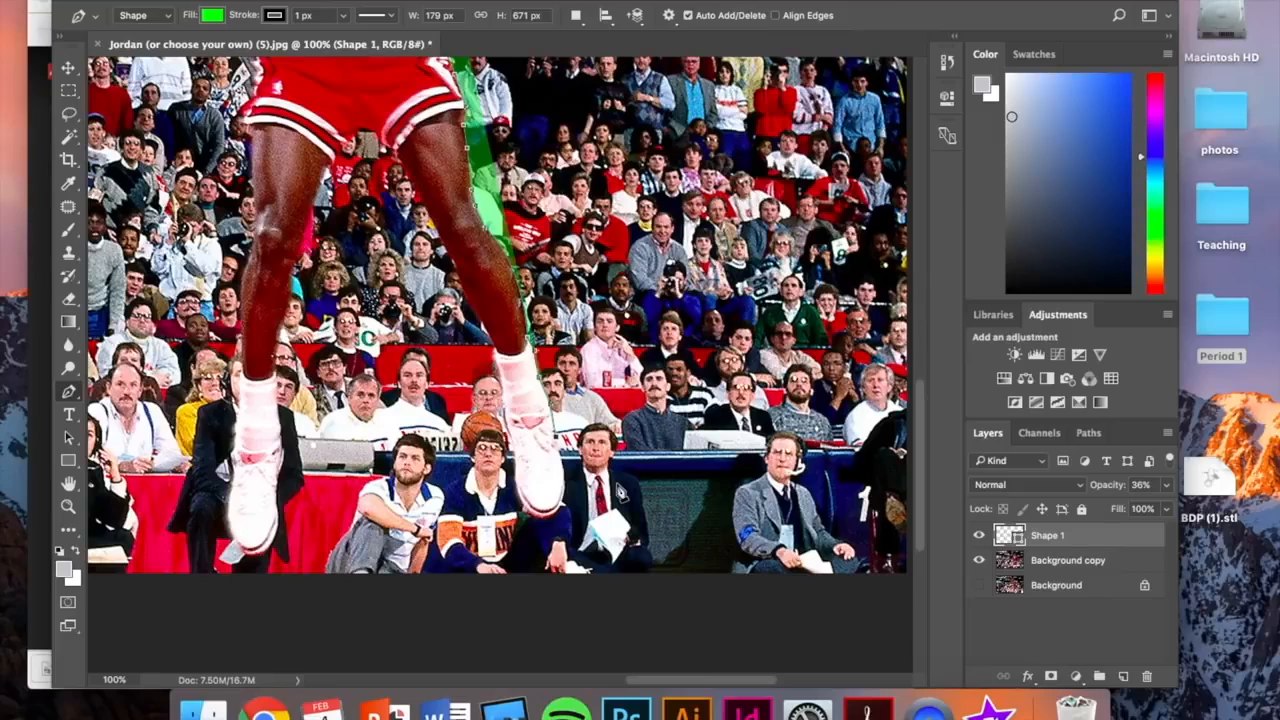
click(618, 482)
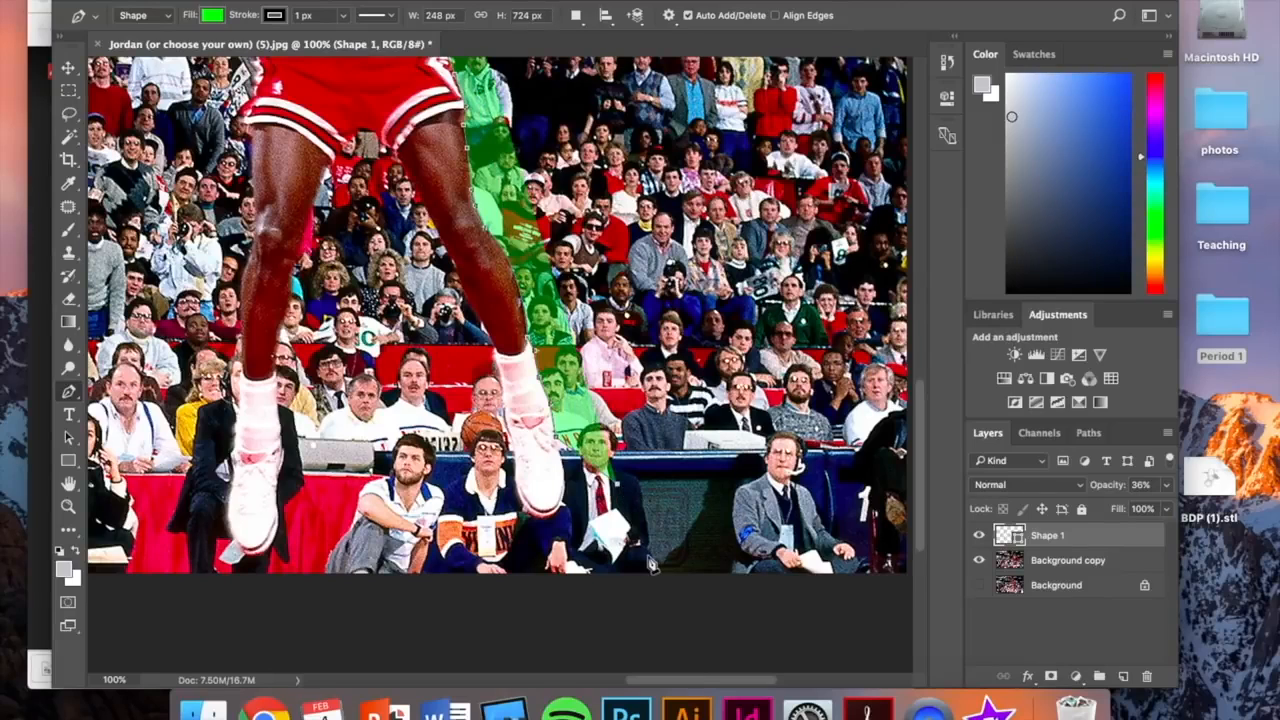
key(ctrl+z)
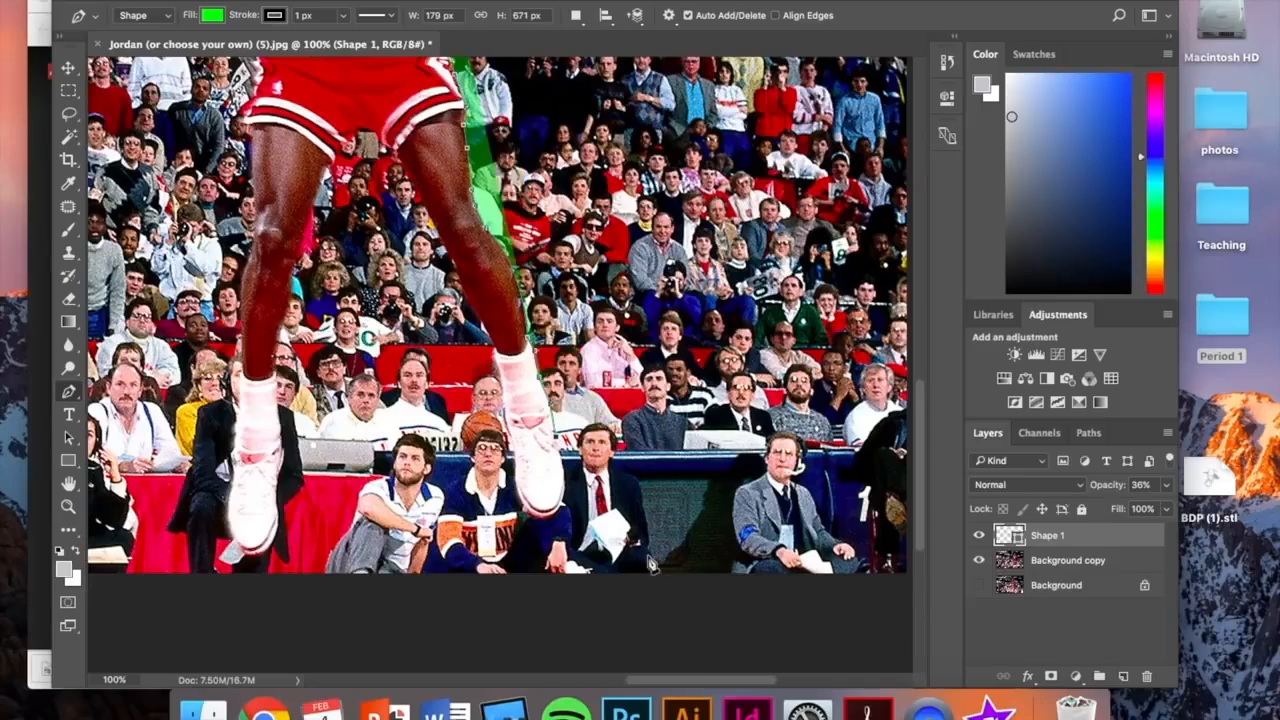
click(566, 516)
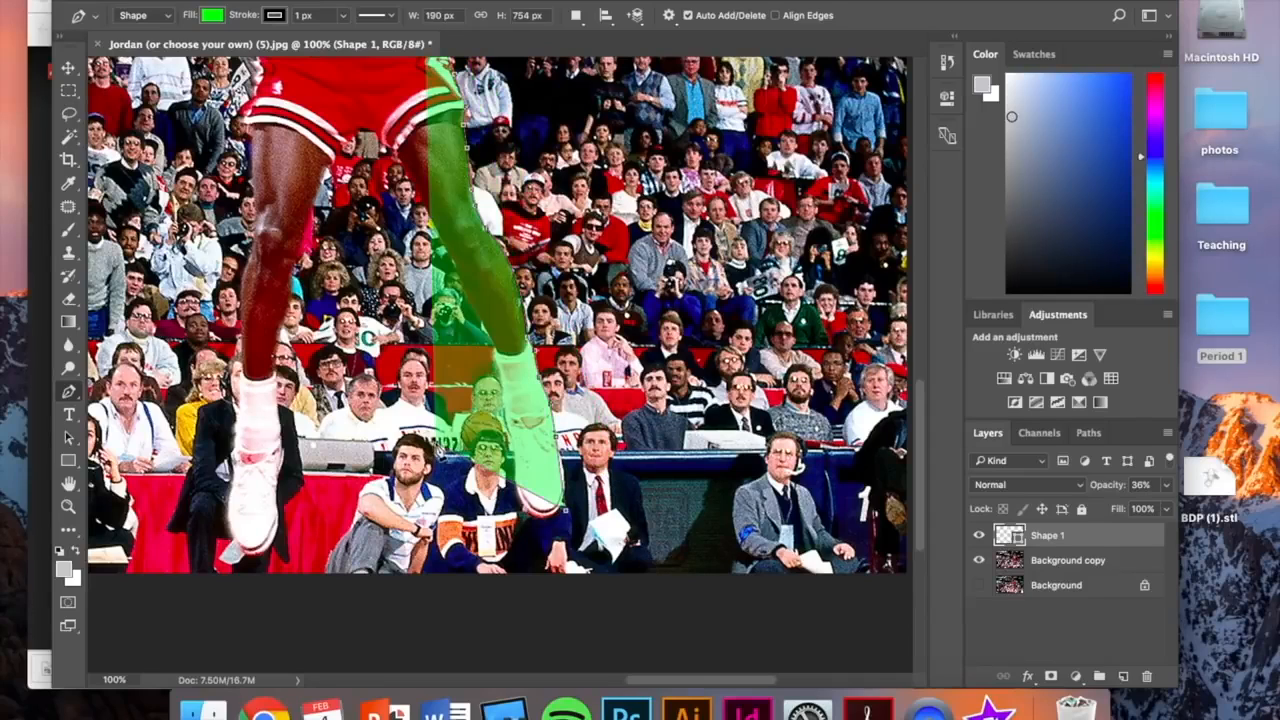
click(410, 522)
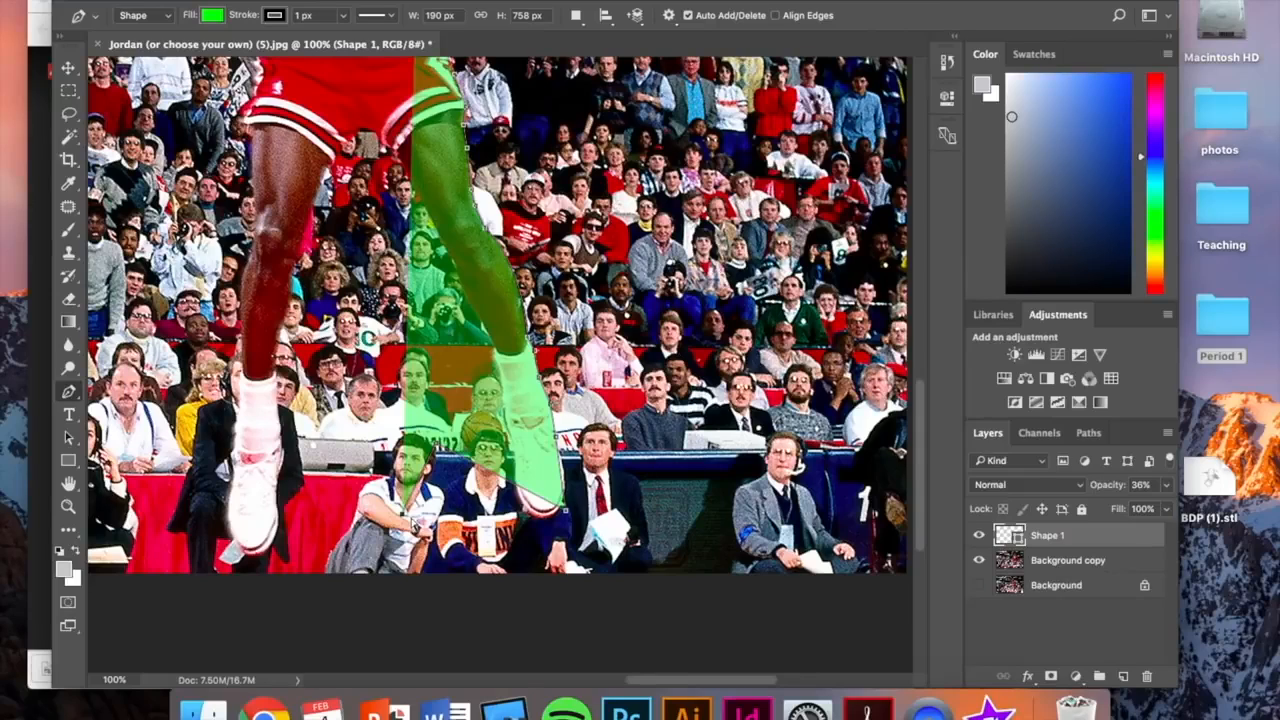
key(super+z)
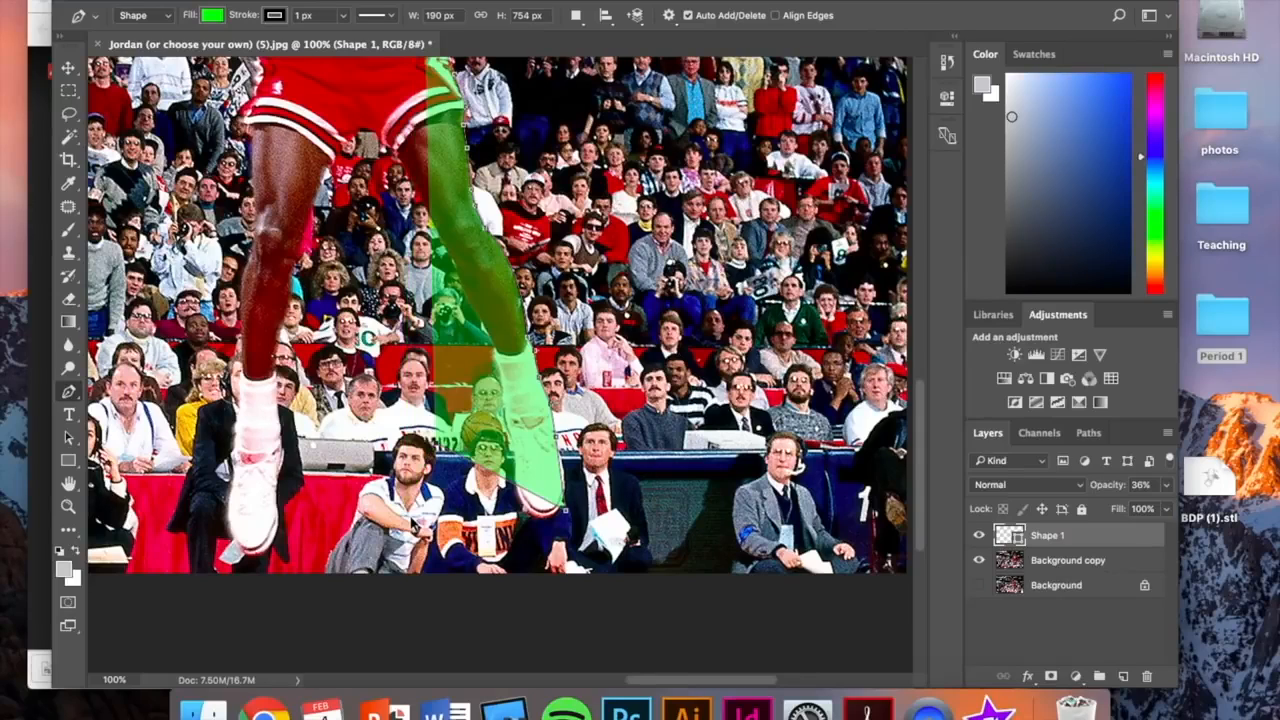
alt+click(566, 511)
key(super+z)
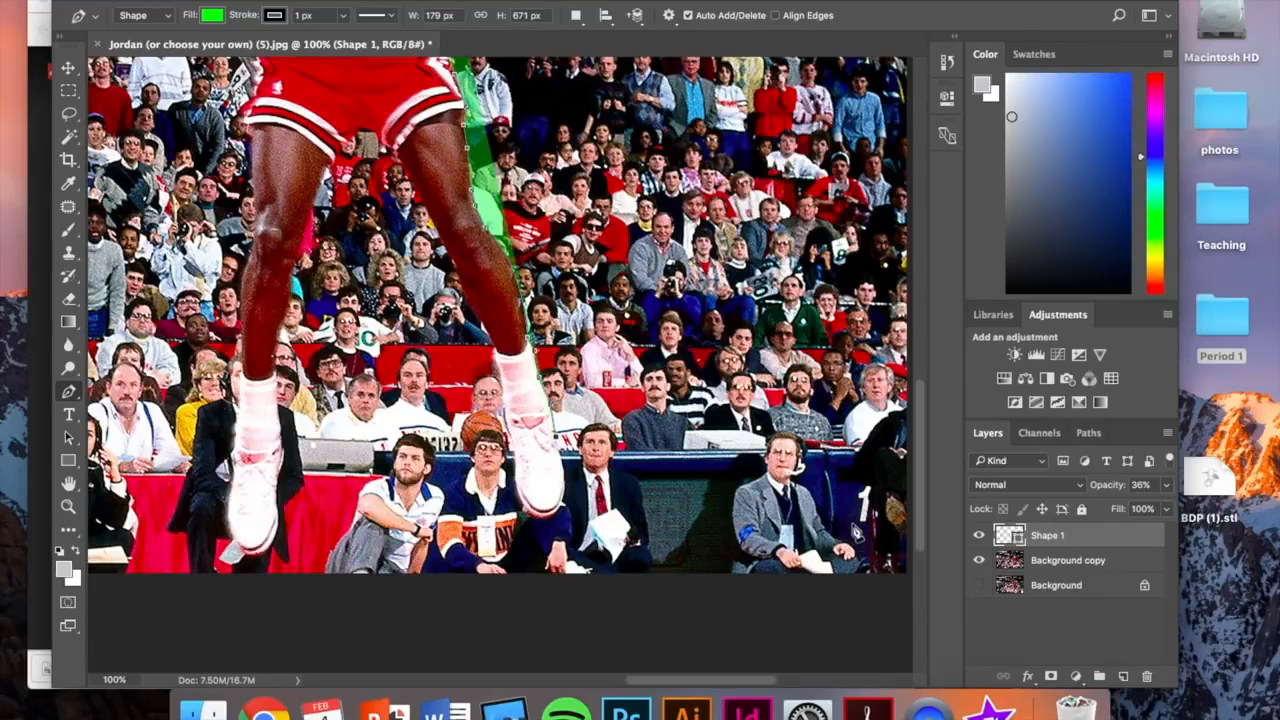
- Select the Background copy layer and switch to the Move tool
click(1064, 563)
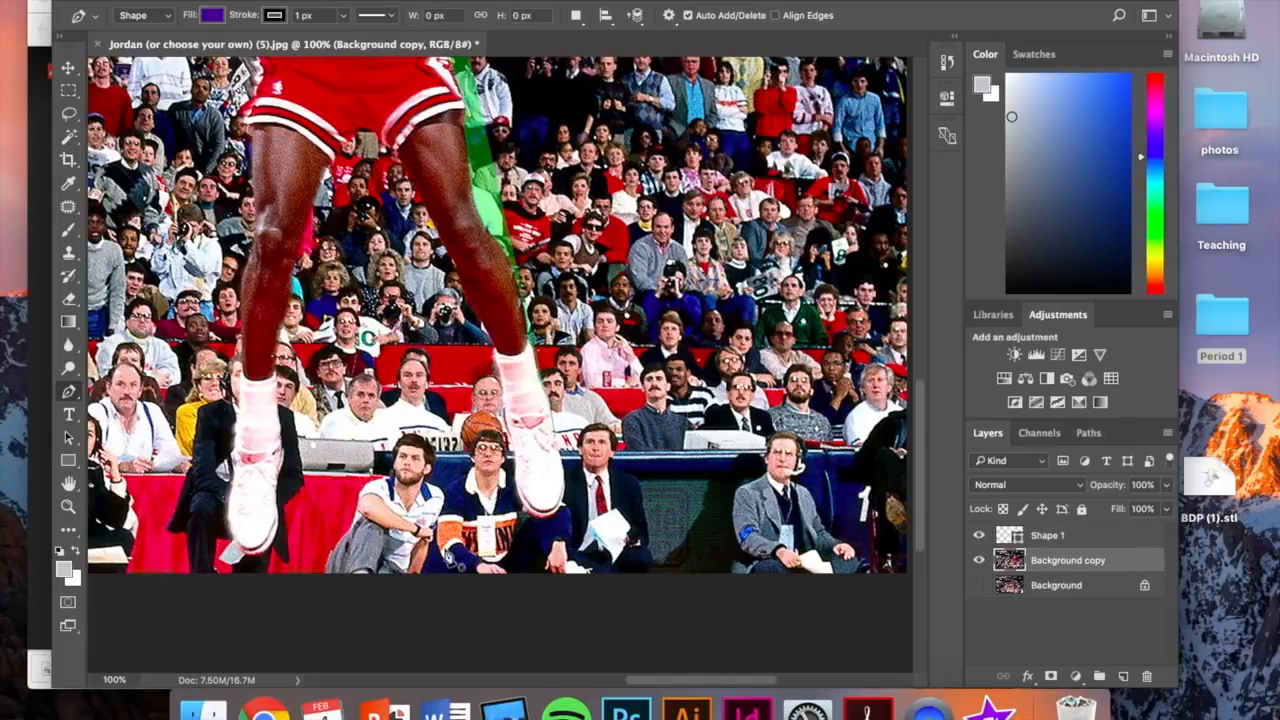
click(68, 70)
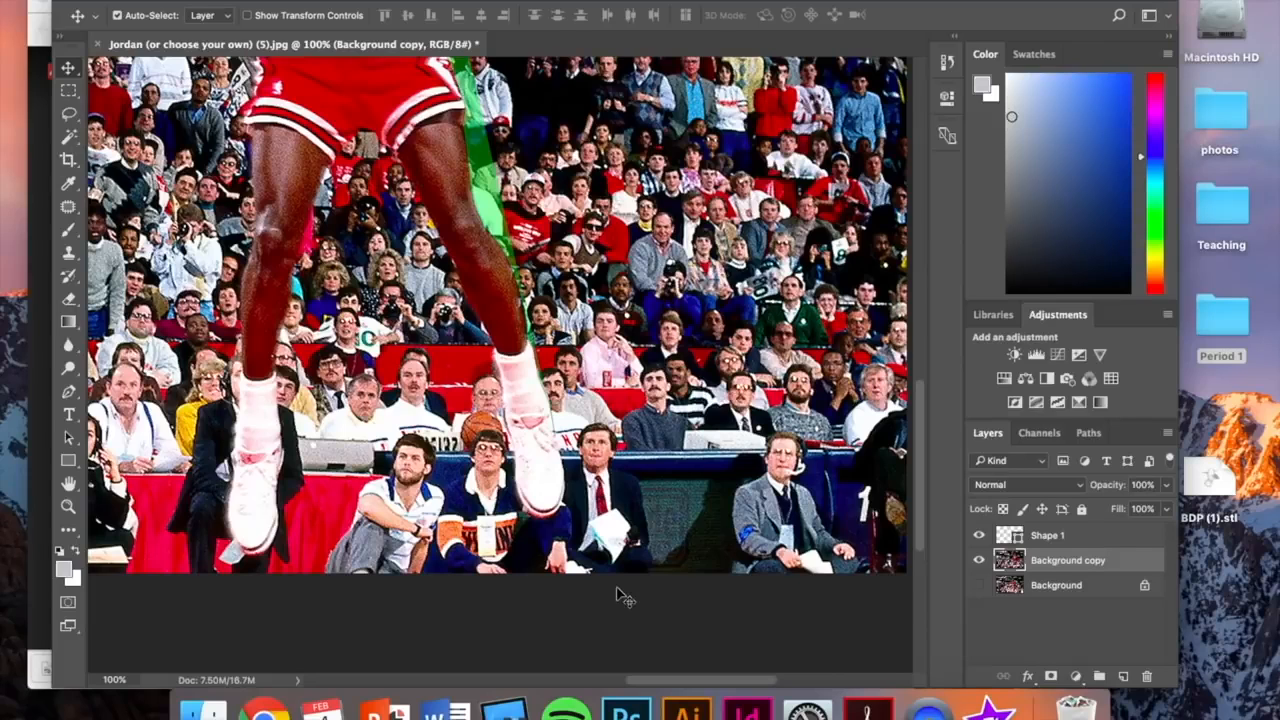
- Reselect the Shape 1 layer and continue its Pen tool outline with a curved anchor point beside the player's shoe
scroll(620, 596, left, 3)
scroll(620, 596, up, 2)
scroll(620, 596, right, 2)
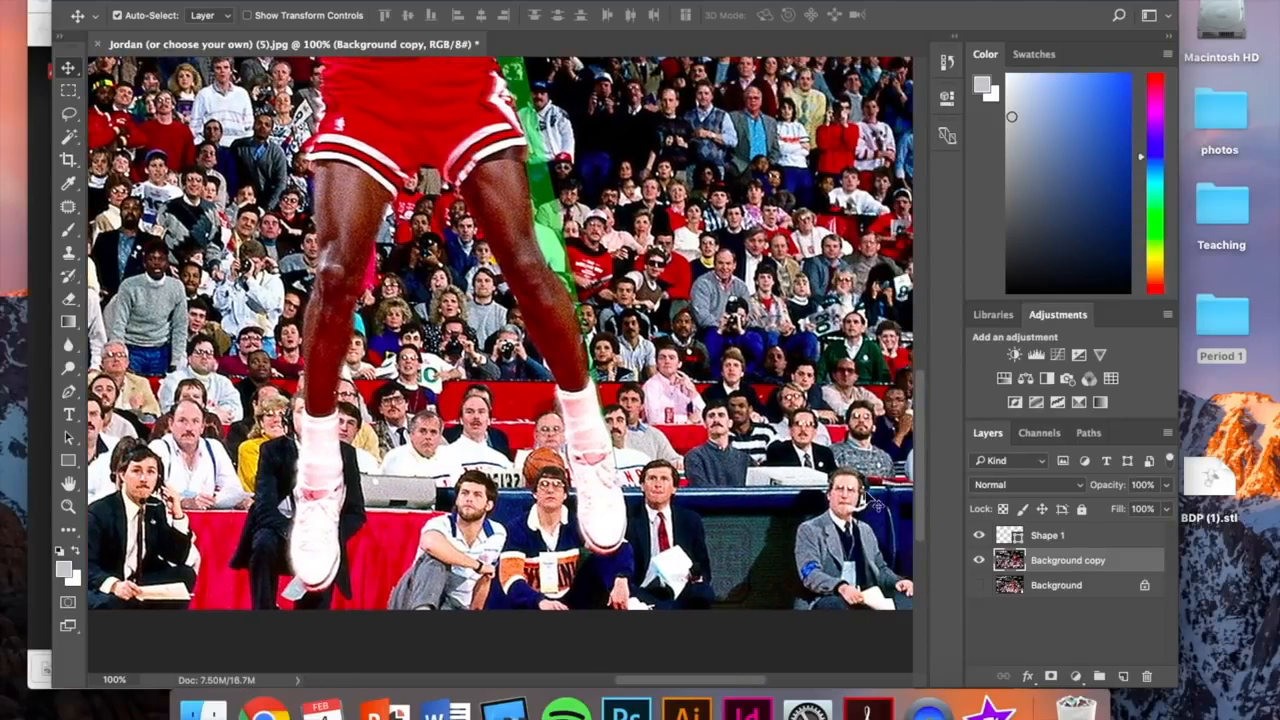
click(1124, 540)
key(3)
key(6)
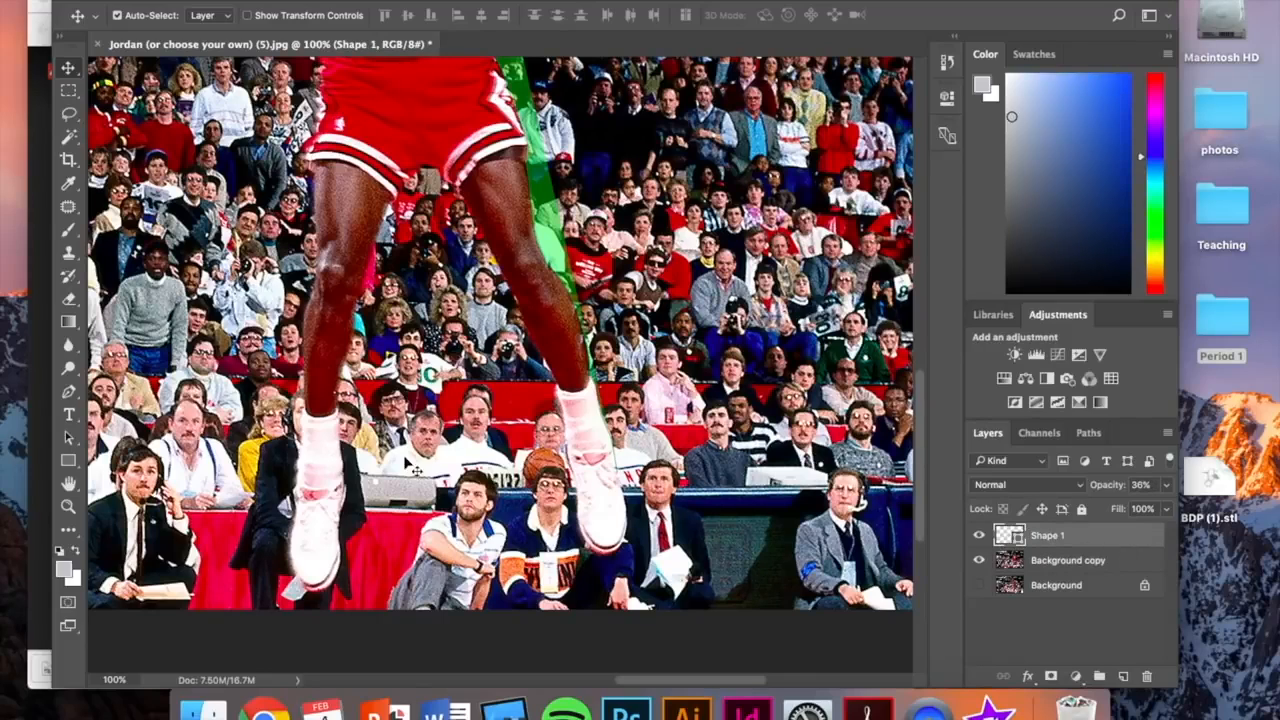
click(66, 393)
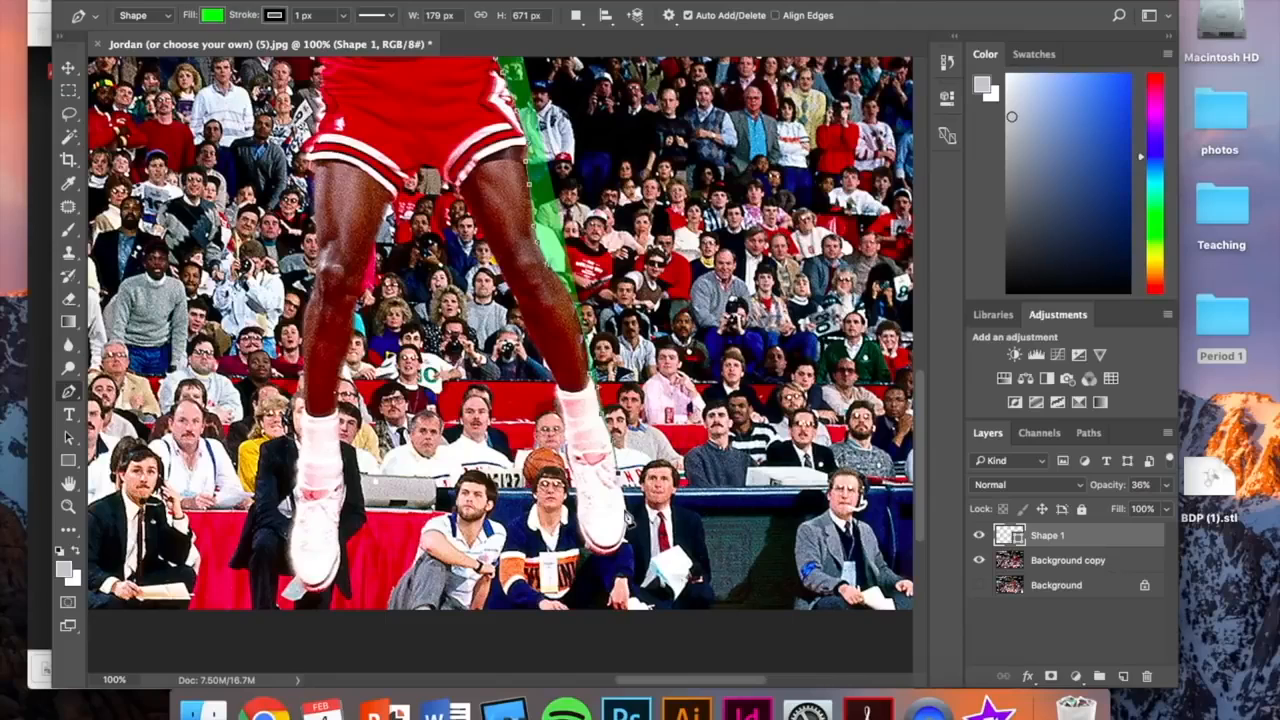
drag(627, 509, 628, 535)
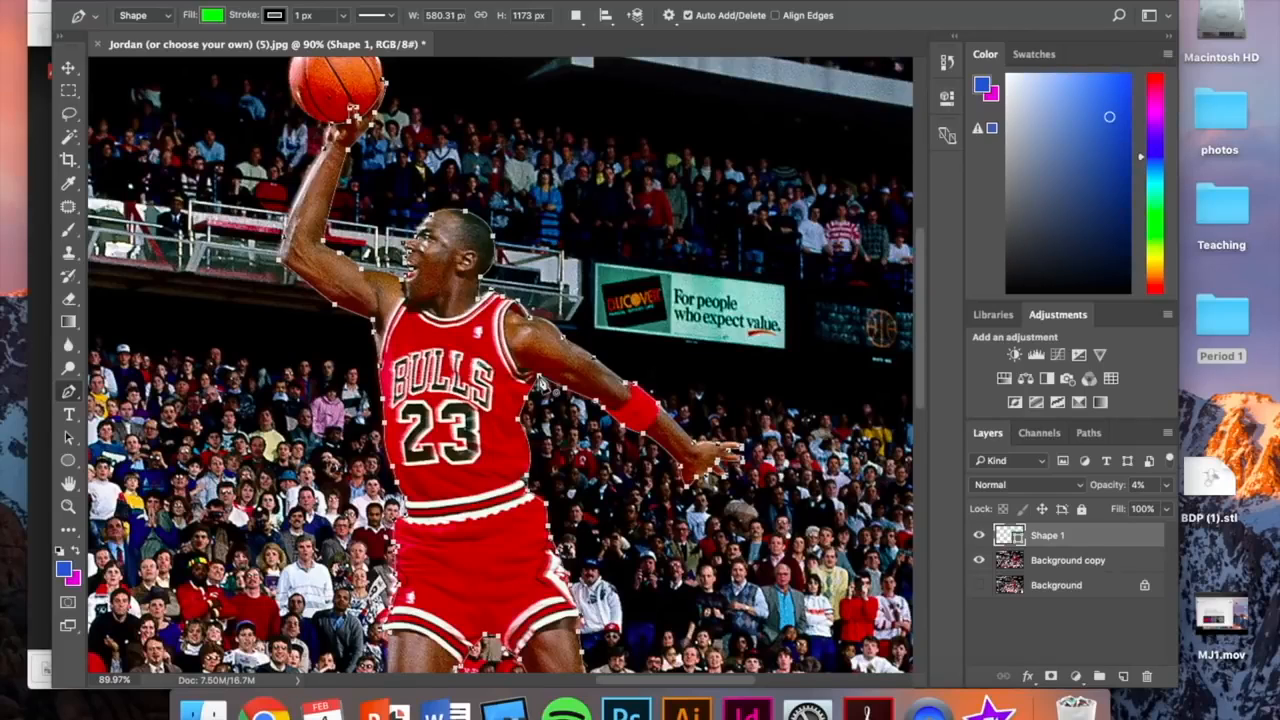
- Raise the Shape 1 layer's opacity to 100%
click(1166, 485)
drag(1088, 510, 1170, 510)
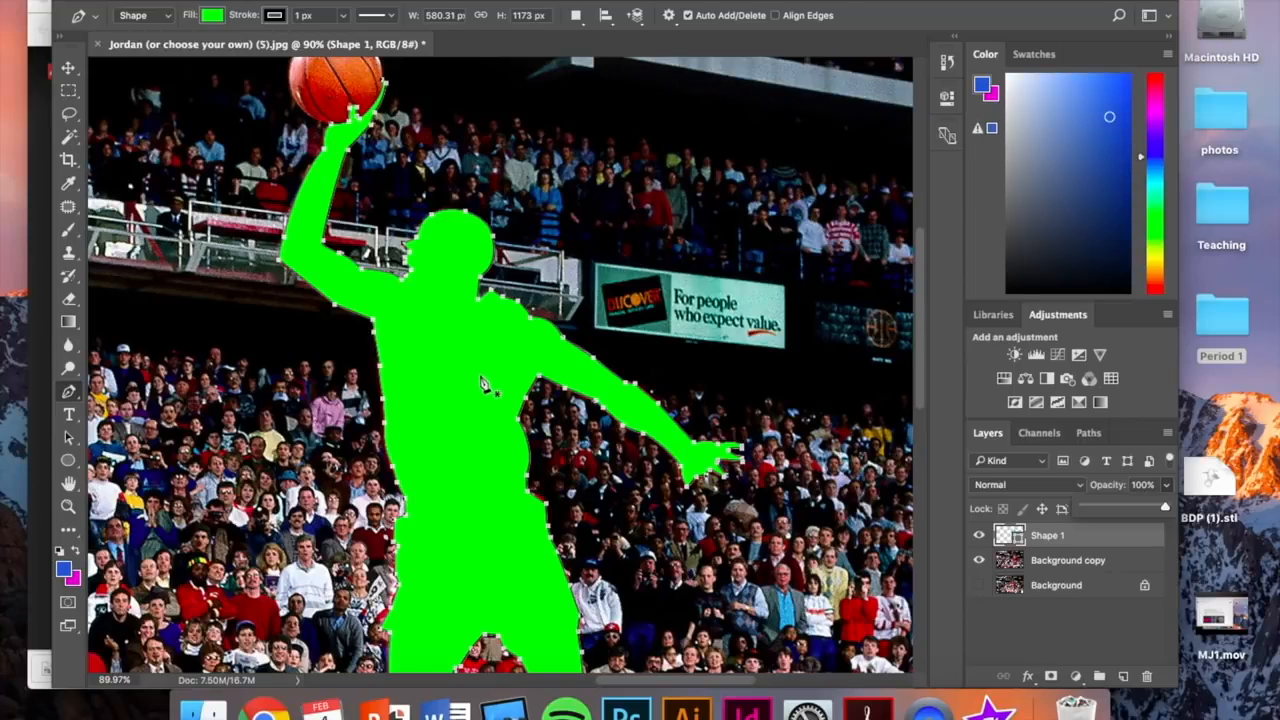
- Draw a perfect circle about 116 px in diameter over the basketball with the Ellipse tool
scroll(491, 386, up, 3)
scroll(485, 385, up, 5)
scroll(485, 385, left, 4)
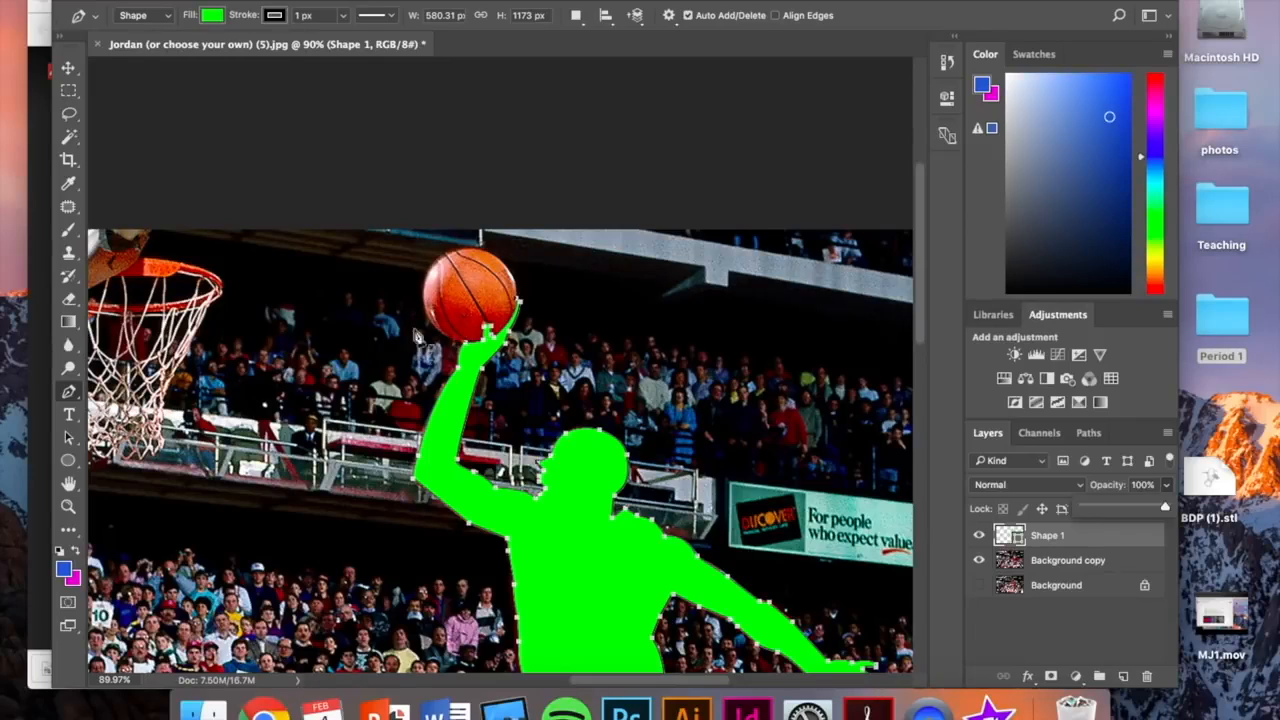
click(68, 463)
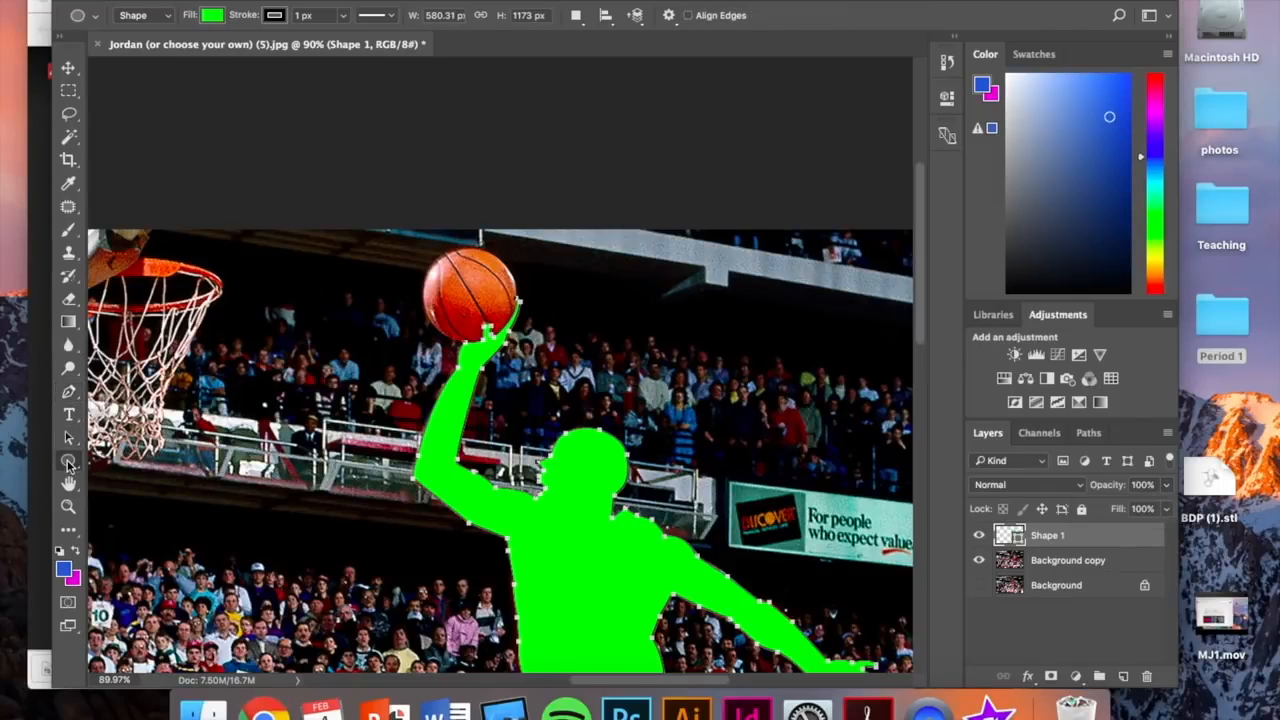
click(68, 463)
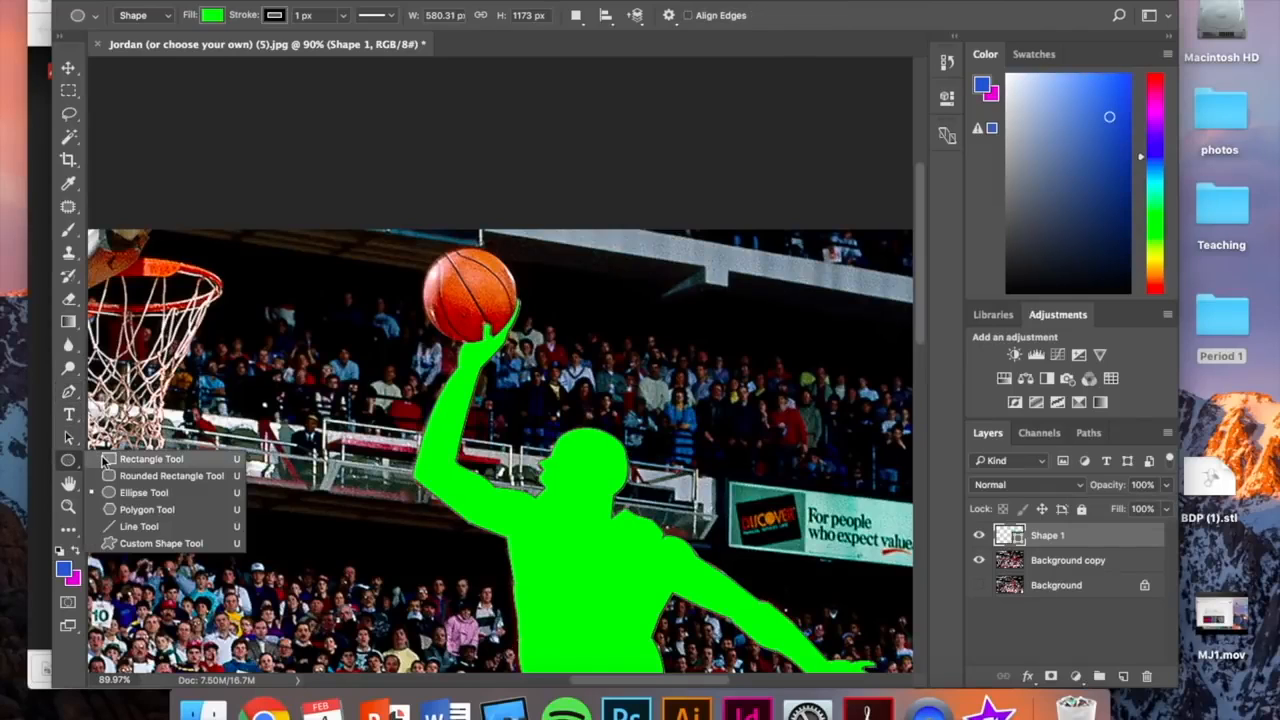
click(102, 460)
click(64, 462)
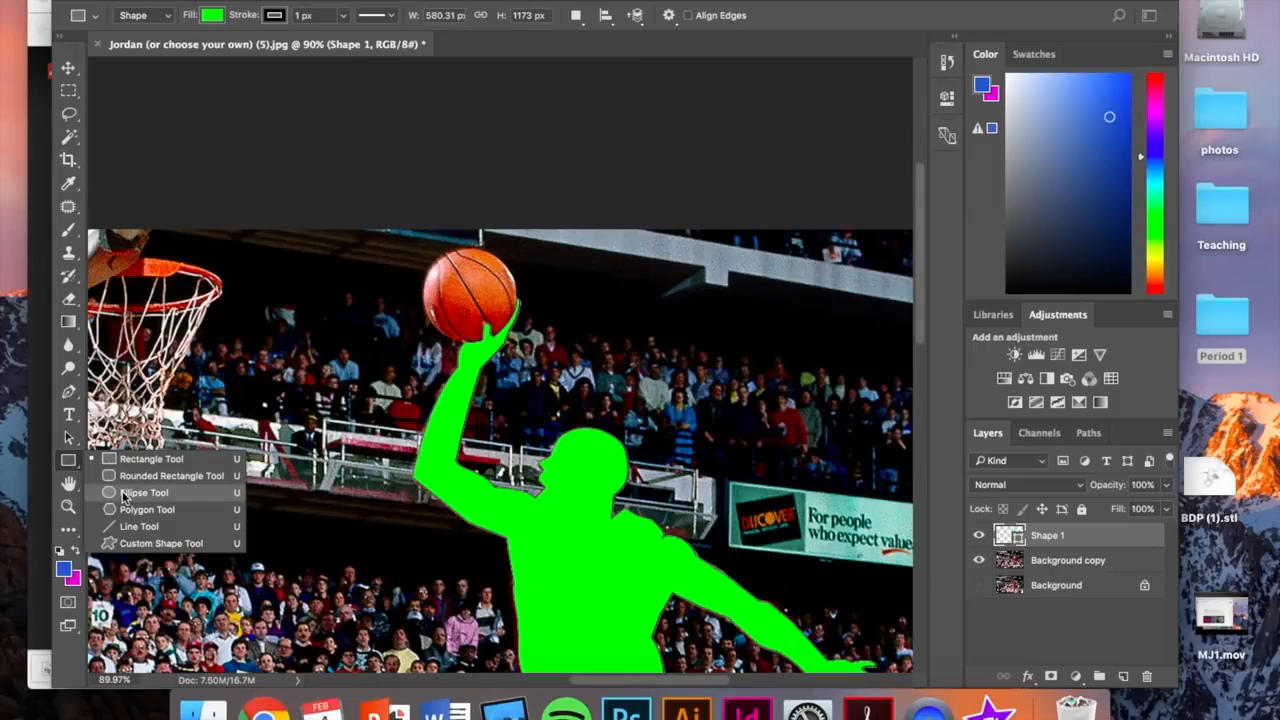
click(186, 493)
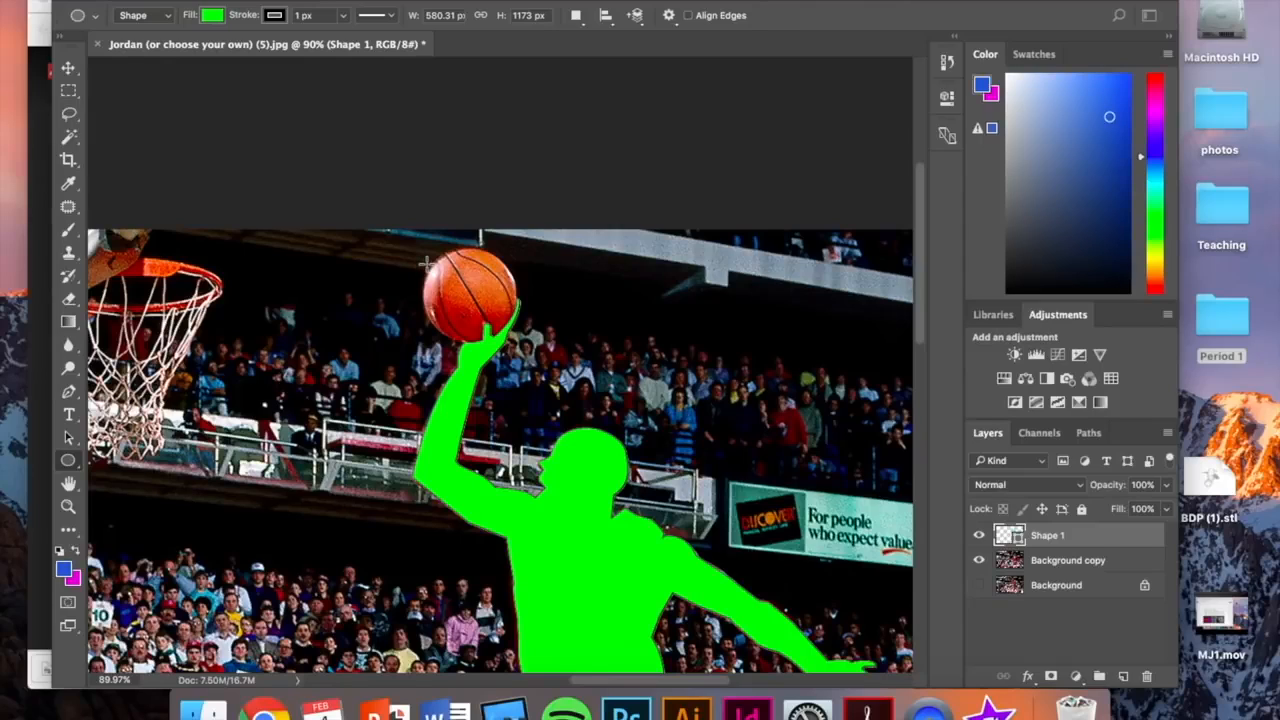
drag(429, 256, 652, 281)
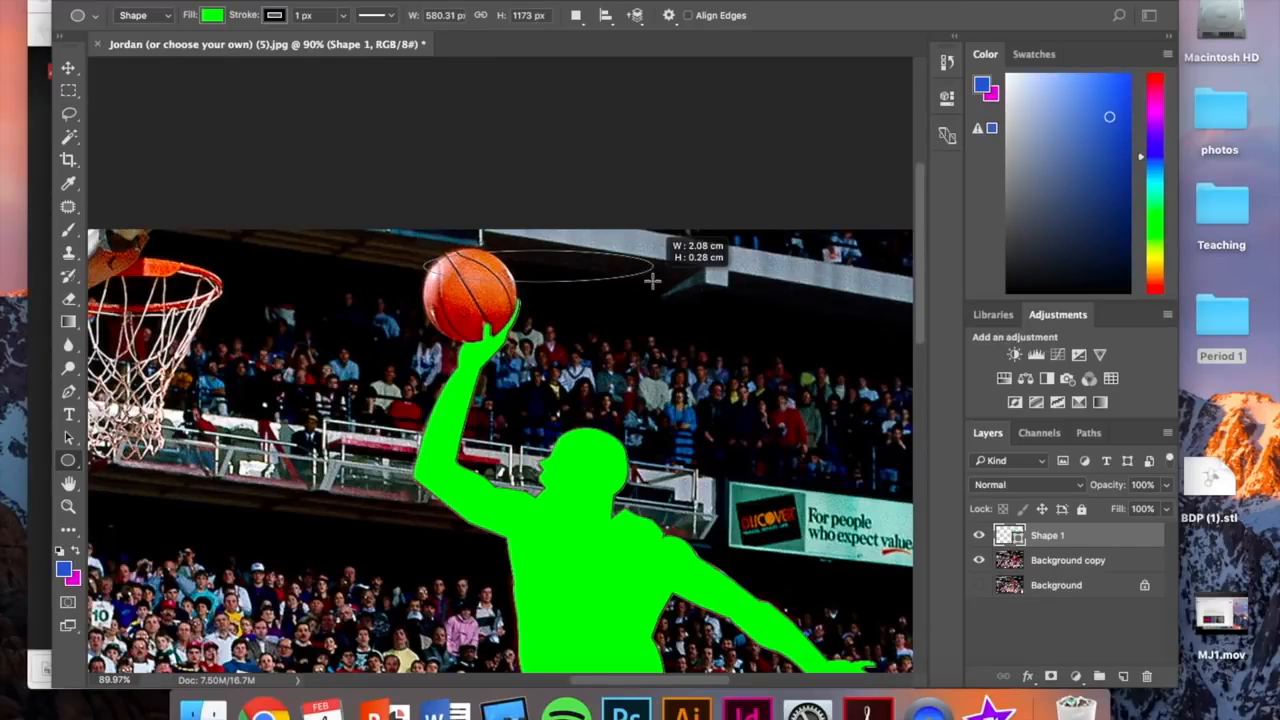
key(shift)
drag(652, 281, 714, 343)
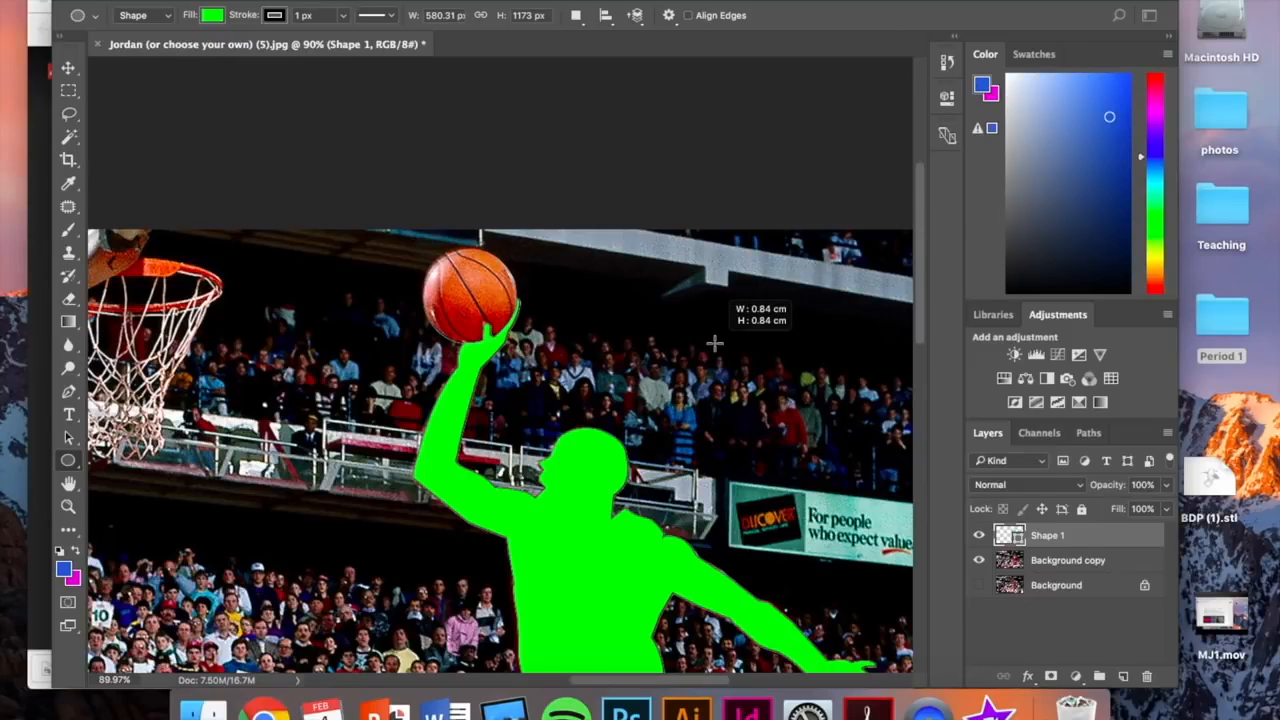
drag(714, 343, 714, 343)
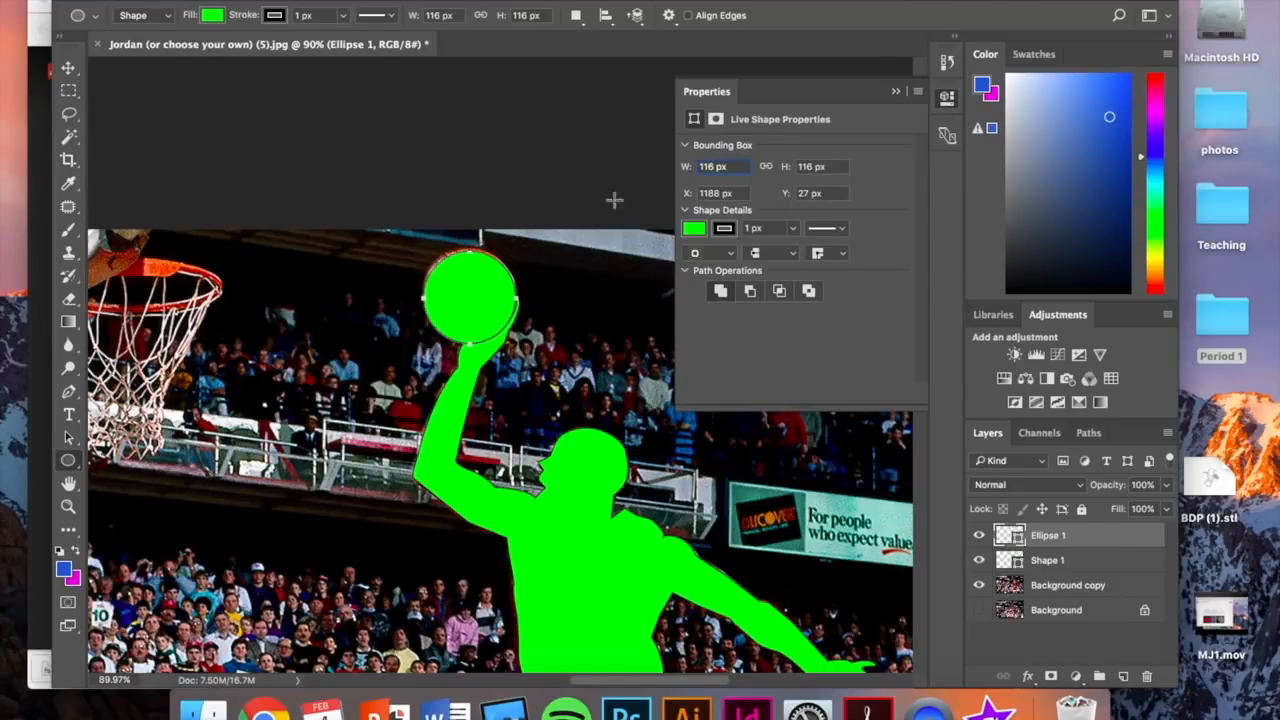
- Move and nudge the circle with the Move tool to line it up with the basketball
click(69, 68)
drag(472, 304, 471, 298)
key(Down)
key(Right)
key(Right)
key(Right)
key(Down)
key(Down)
key(Up)
key(Up)
key(Left)
key(Left)
key(Down)
key(Down)
key(Down)
key(Right)
key(Right)
key(Up)
key(Up)
key(Right)
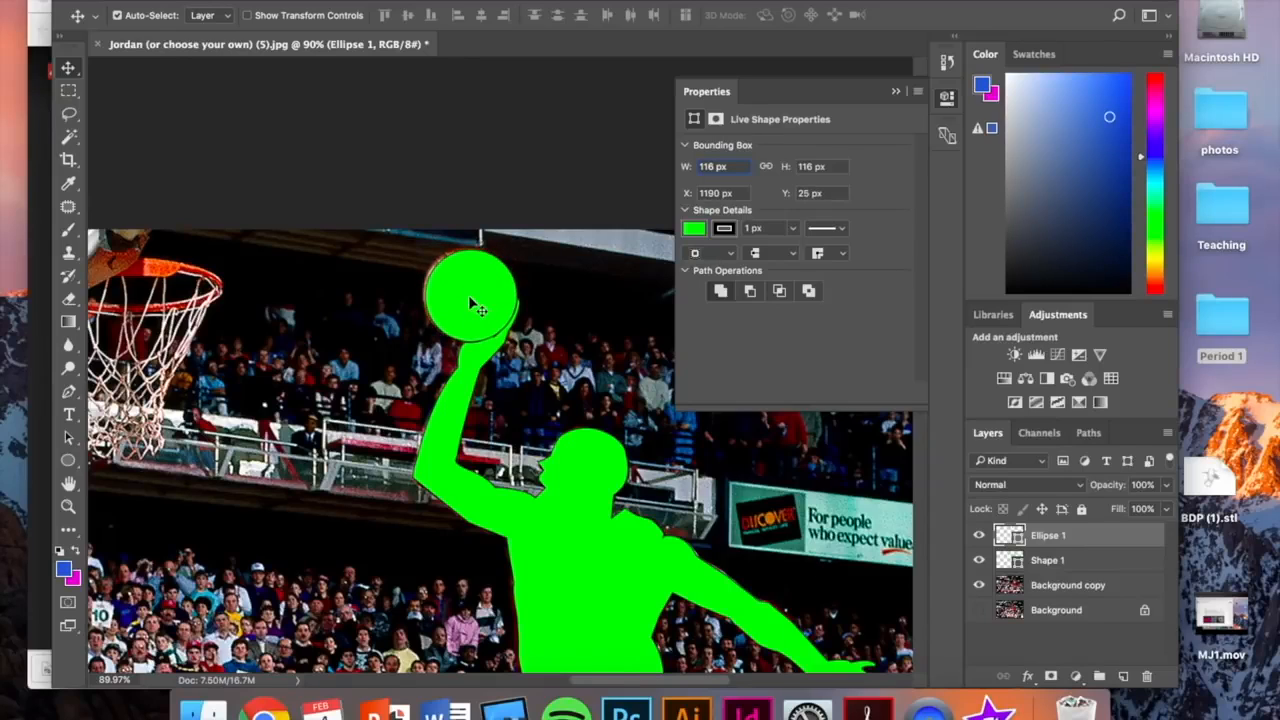
- Fill the ball circle with the recently used orange-red and place the Ellipse 1 layer below Shape 1
click(694, 229)
scroll(746, 378, up, 1)
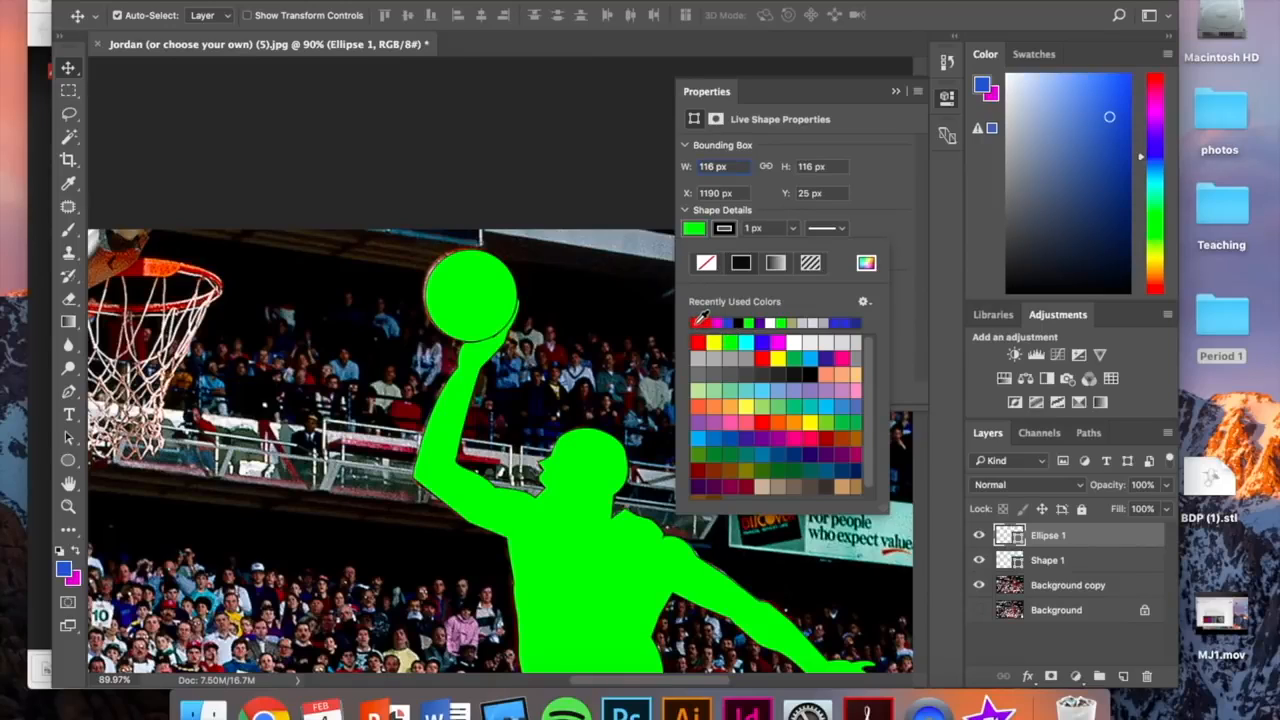
click(699, 321)
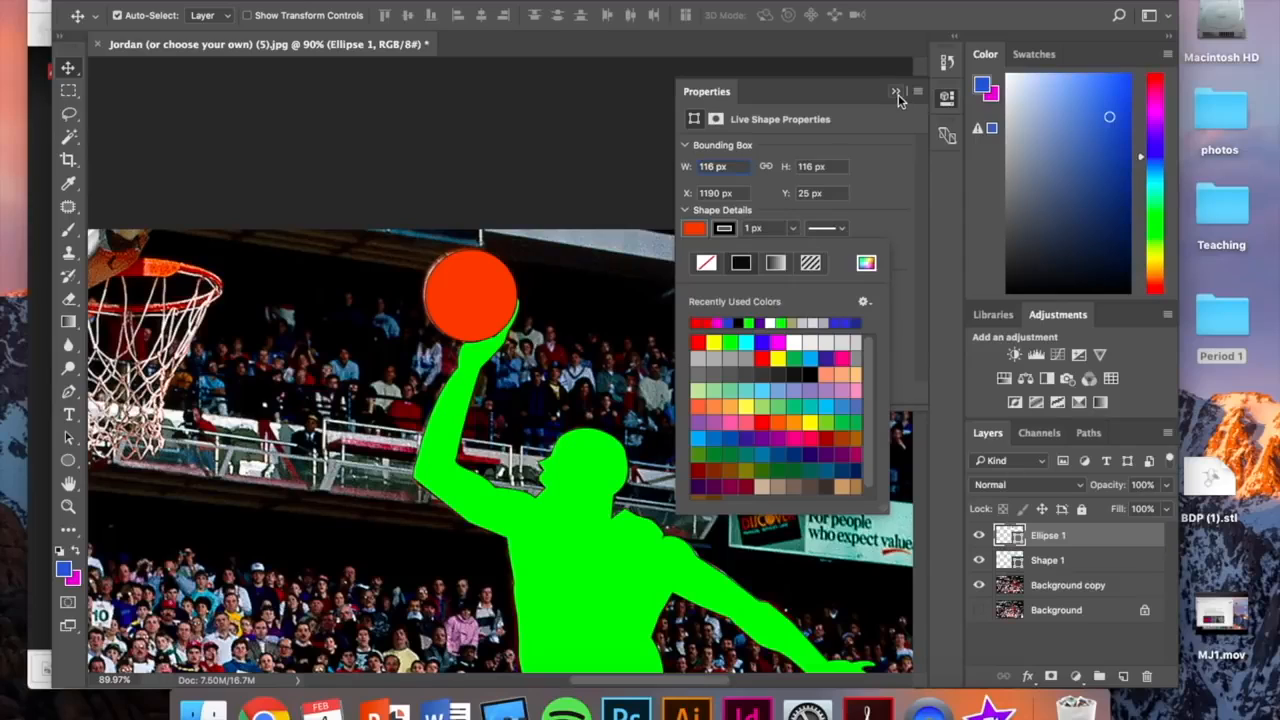
click(898, 94)
click(898, 94)
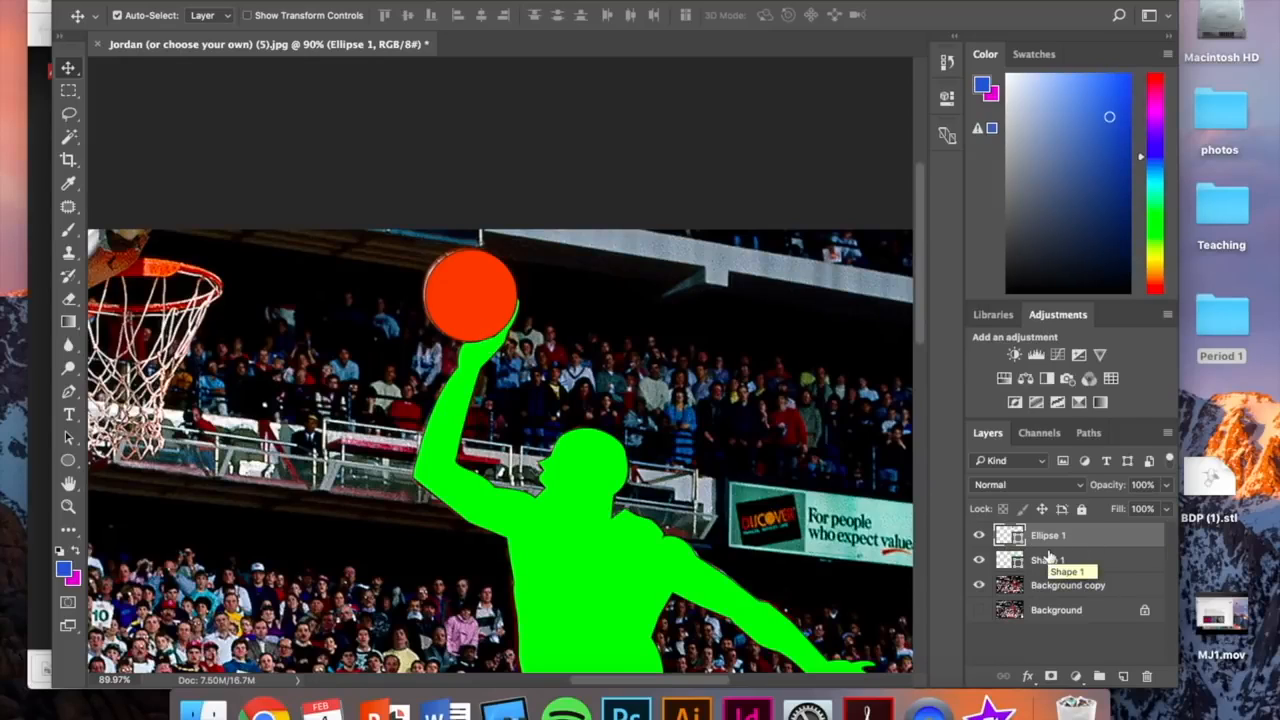
drag(1056, 540, 1063, 562)
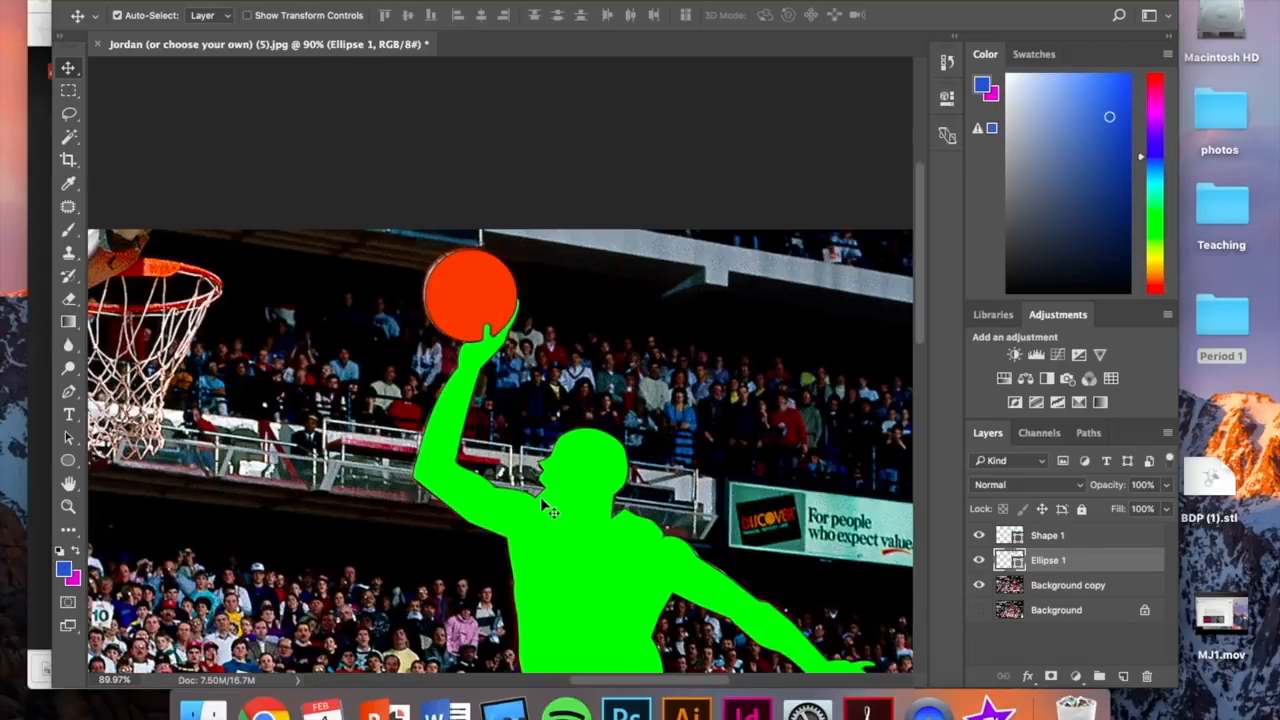
- Start a new Pen tool shape at the photo's left edge, tracing under the backboard support and around the backboard's lower corner
scroll(550, 510, left, 2)
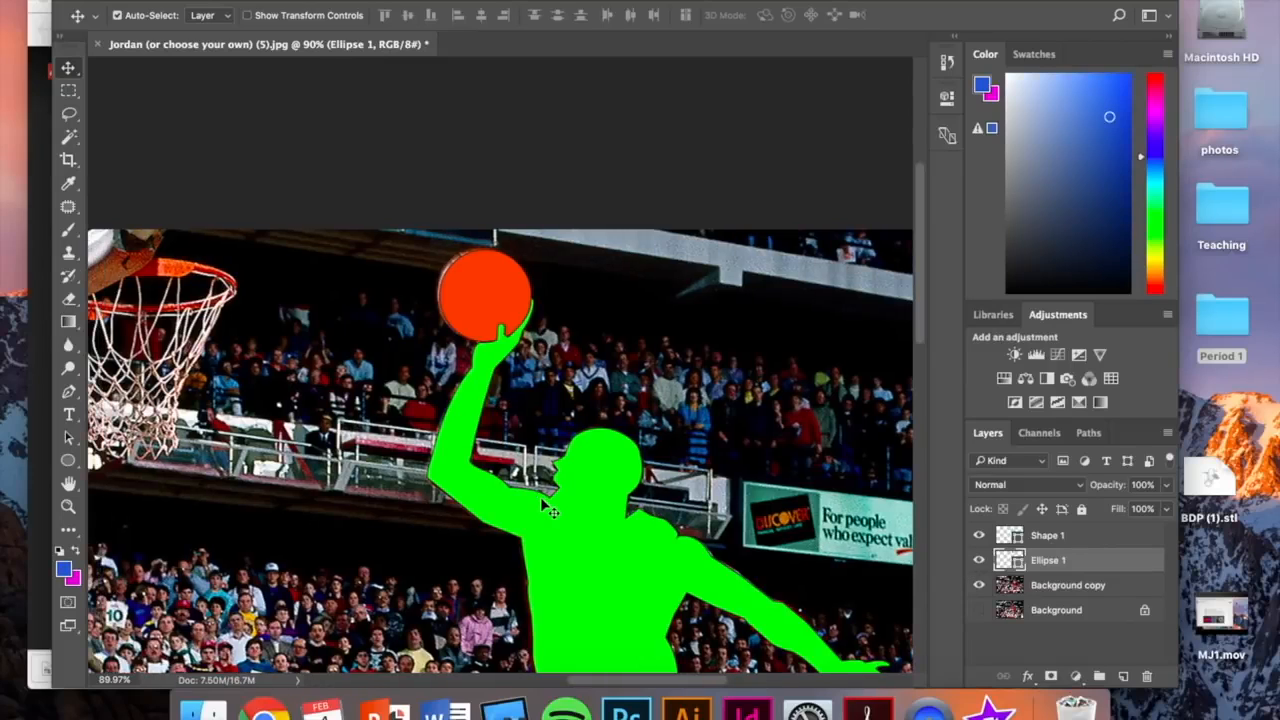
scroll(550, 510, left, 20)
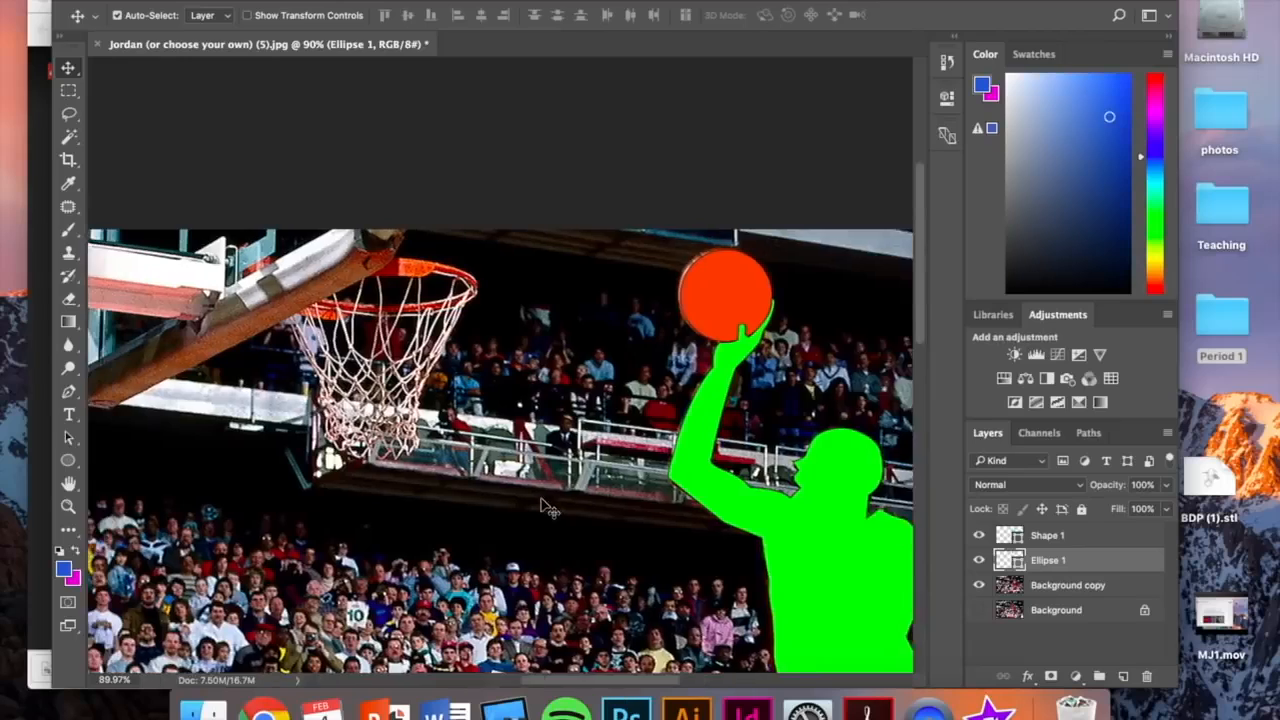
scroll(541, 502, left, 8)
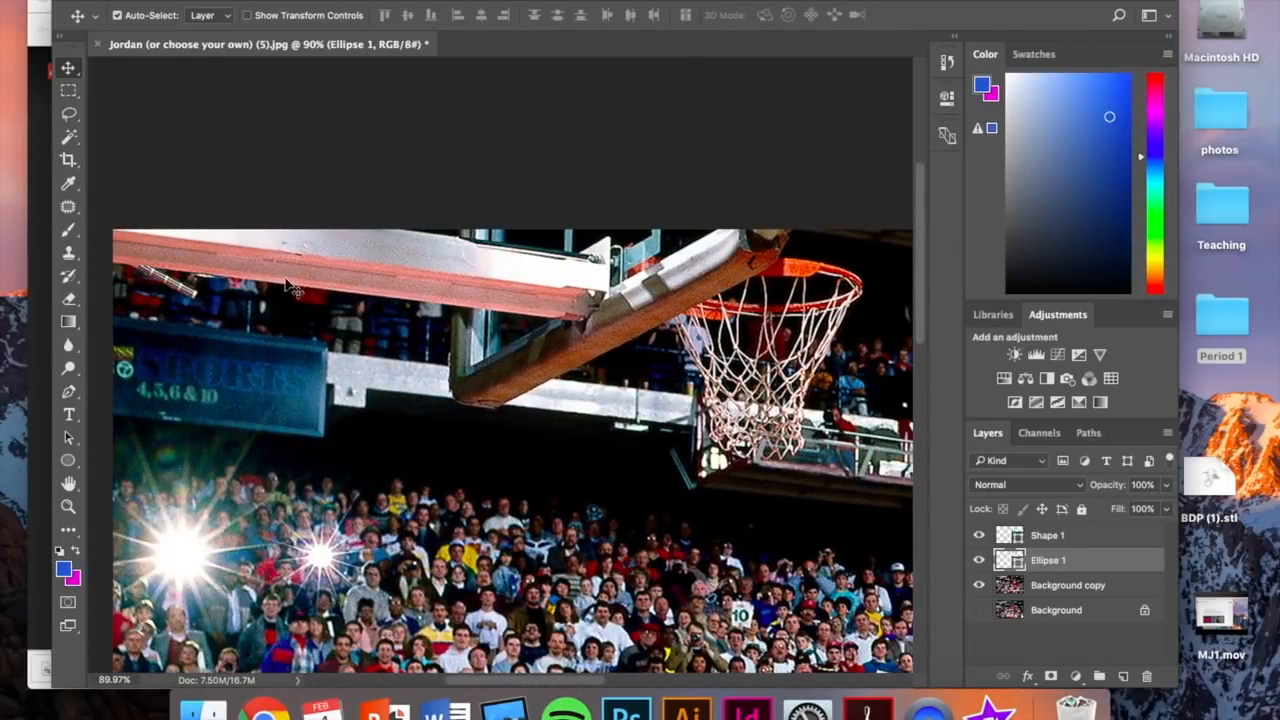
click(68, 393)
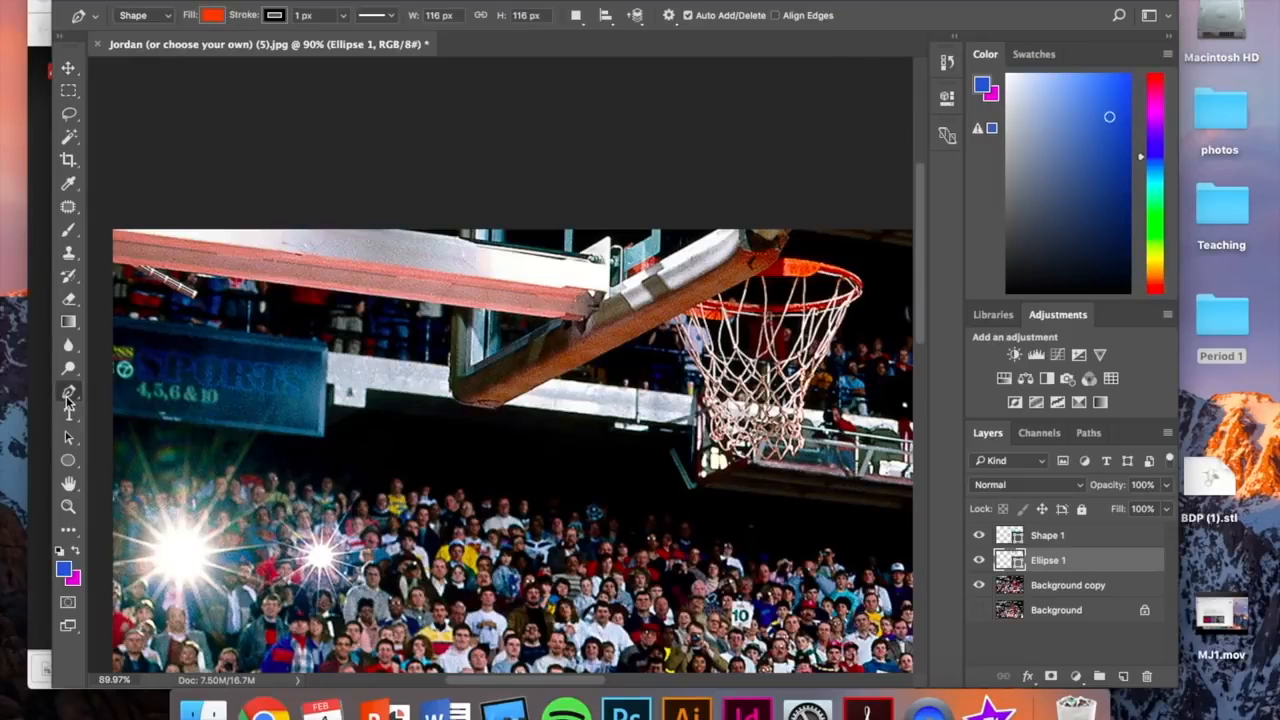
click(116, 268)
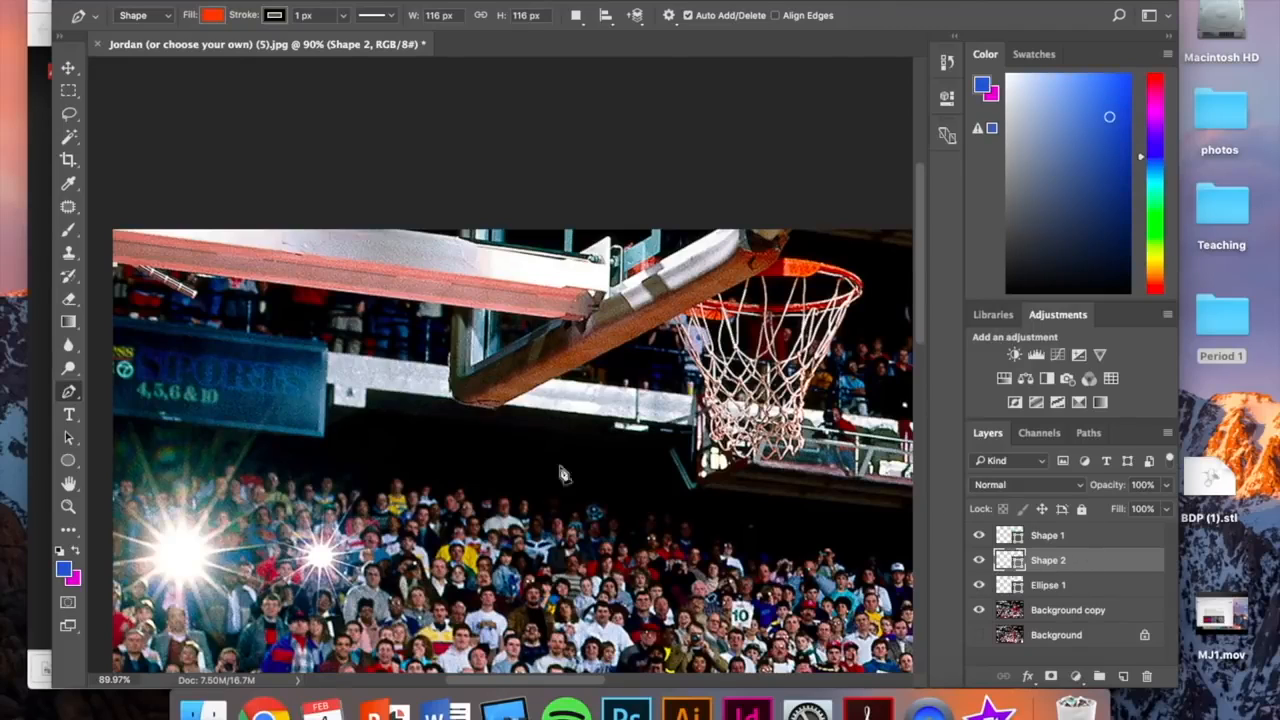
click(450, 313)
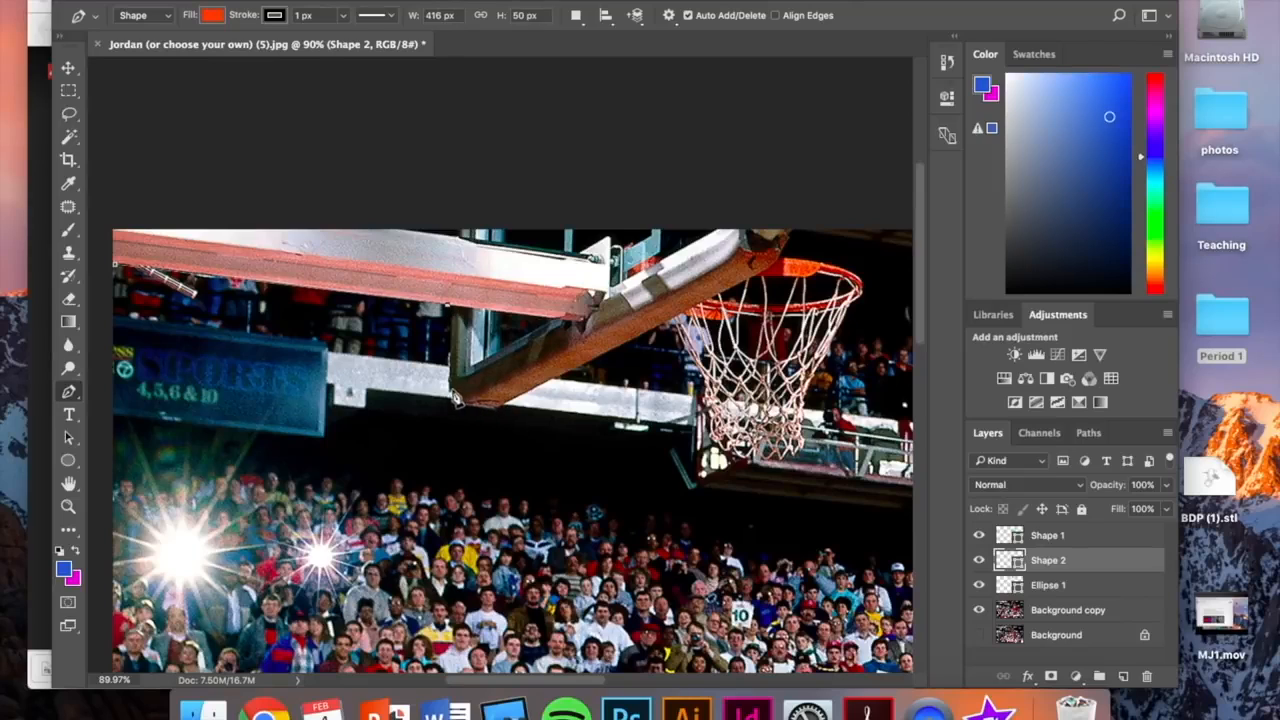
click(449, 386)
mouse_move(497, 411)
mouse_down()
mouse_move(547, 420)
mouse_move(512, 418)
mouse_up()
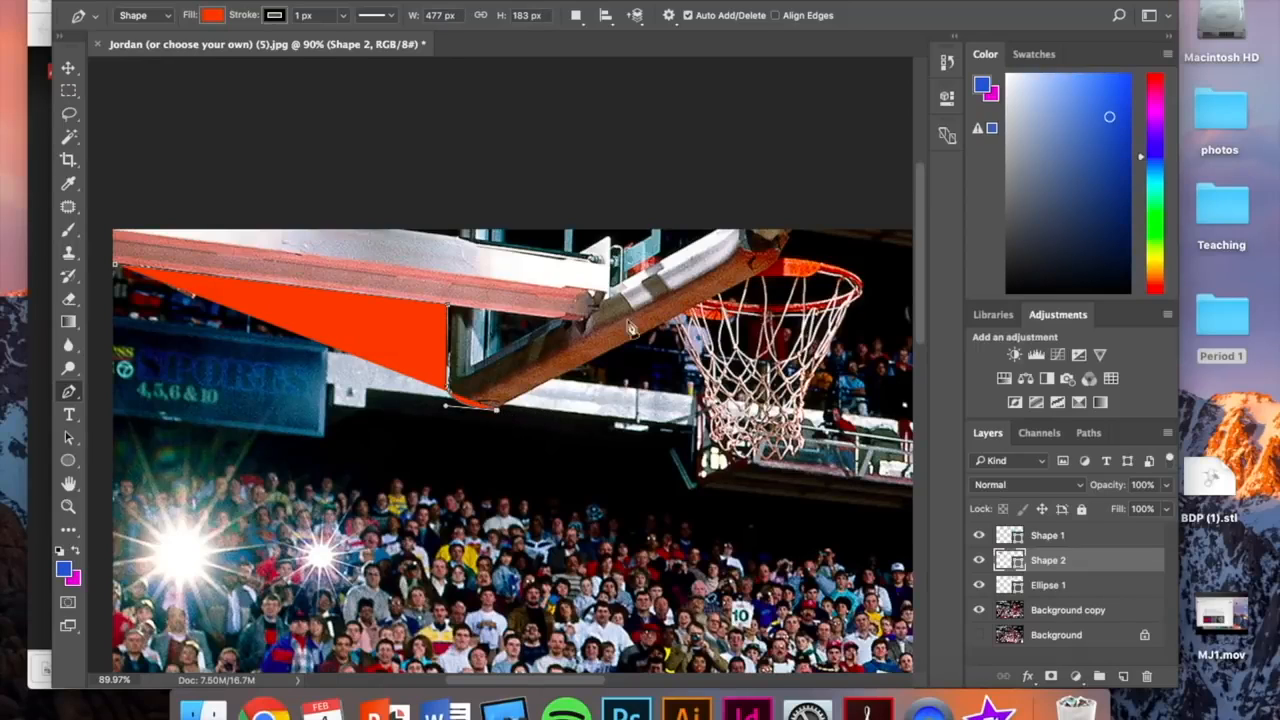
- Continue the outline along the backboard's lower edge, then down and around the basketball net
click(671, 319)
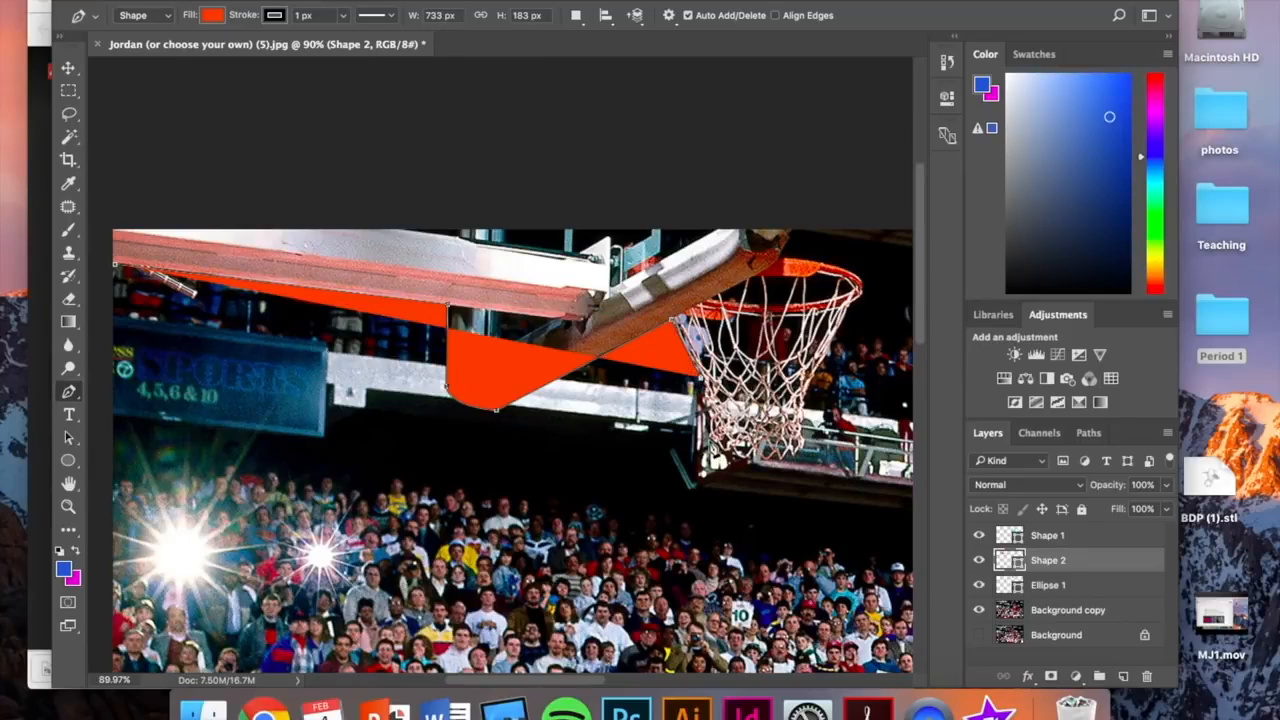
click(705, 436)
mouse_move(803, 460)
mouse_down()
mouse_move(837, 431)
mouse_move(806, 453)
mouse_up()
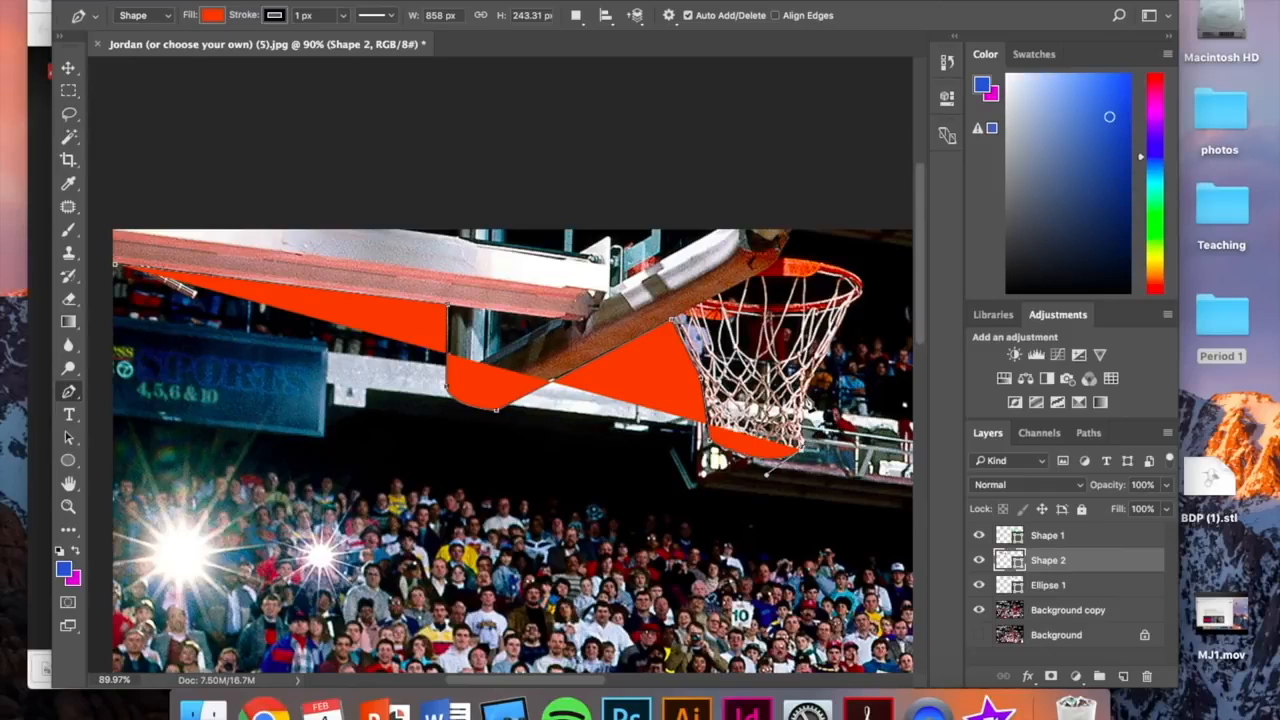
click(812, 400)
click(840, 348)
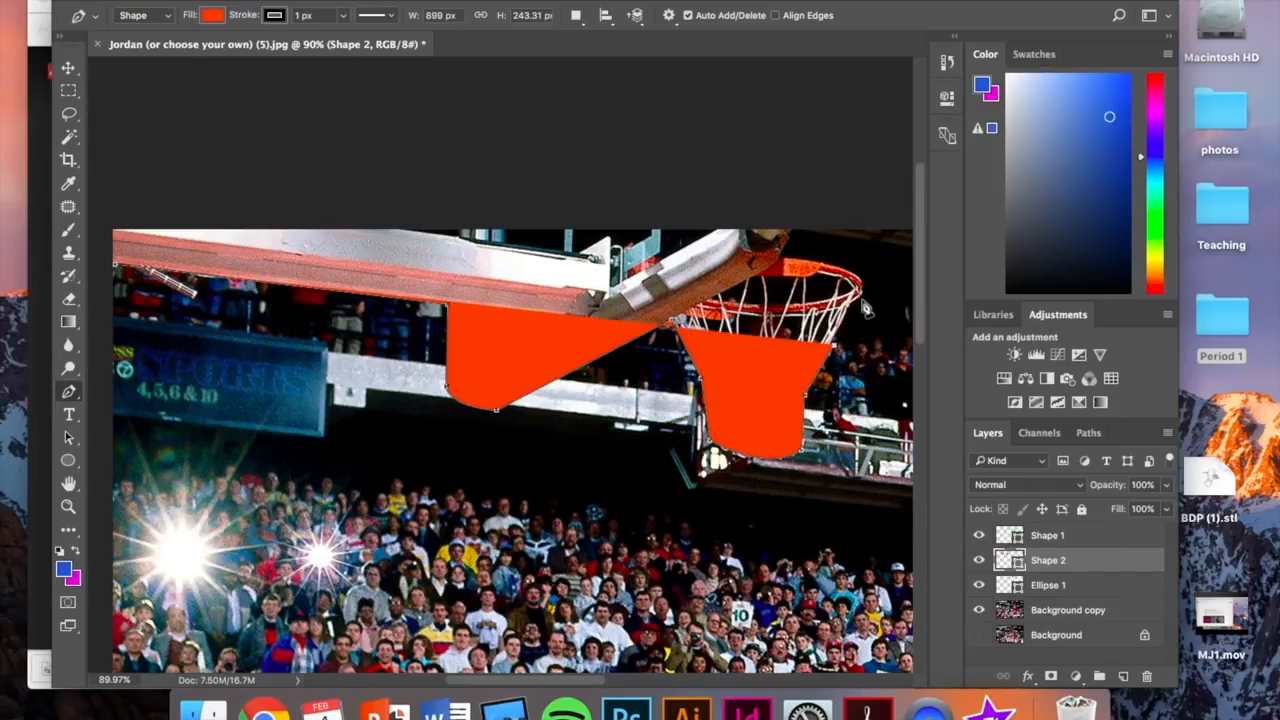
- Trace the outline around the hoop's rim, redoing the curved anchor point at the rim's upper edge
click(862, 284)
mouse_move(784, 259)
mouse_down()
mouse_move(752, 272)
mouse_move(776, 265)
mouse_up()
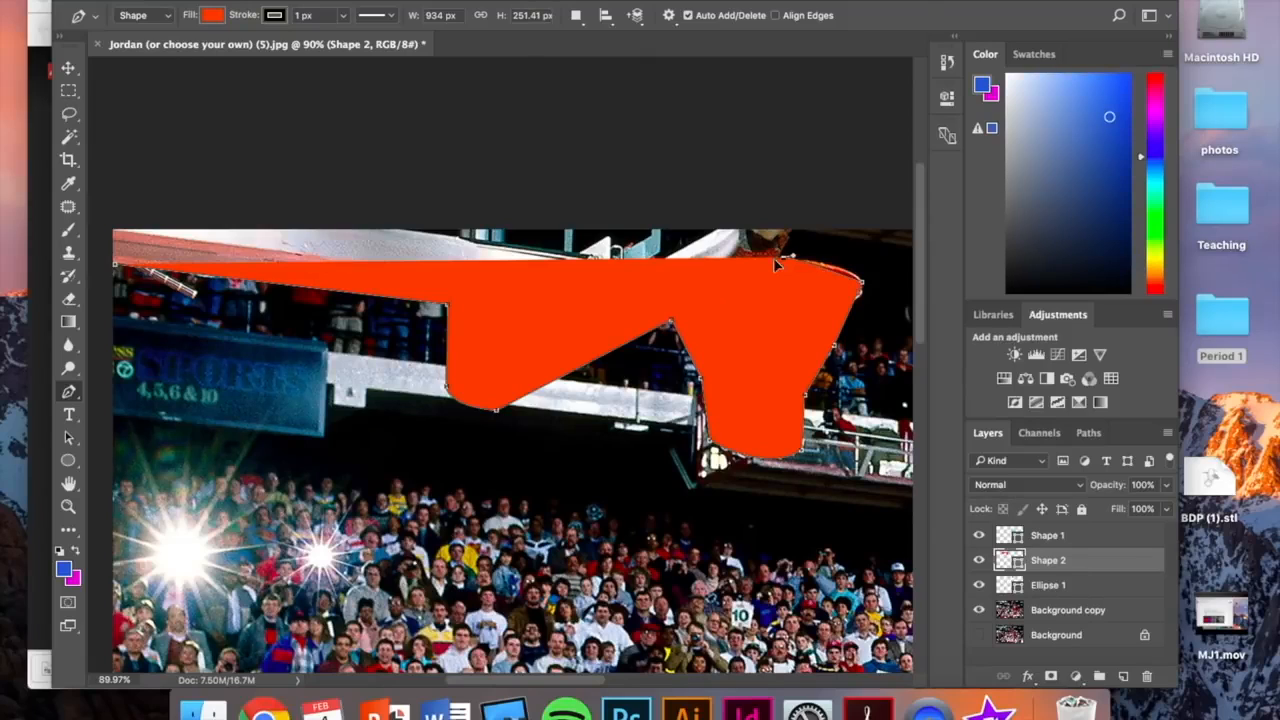
key(super+z)
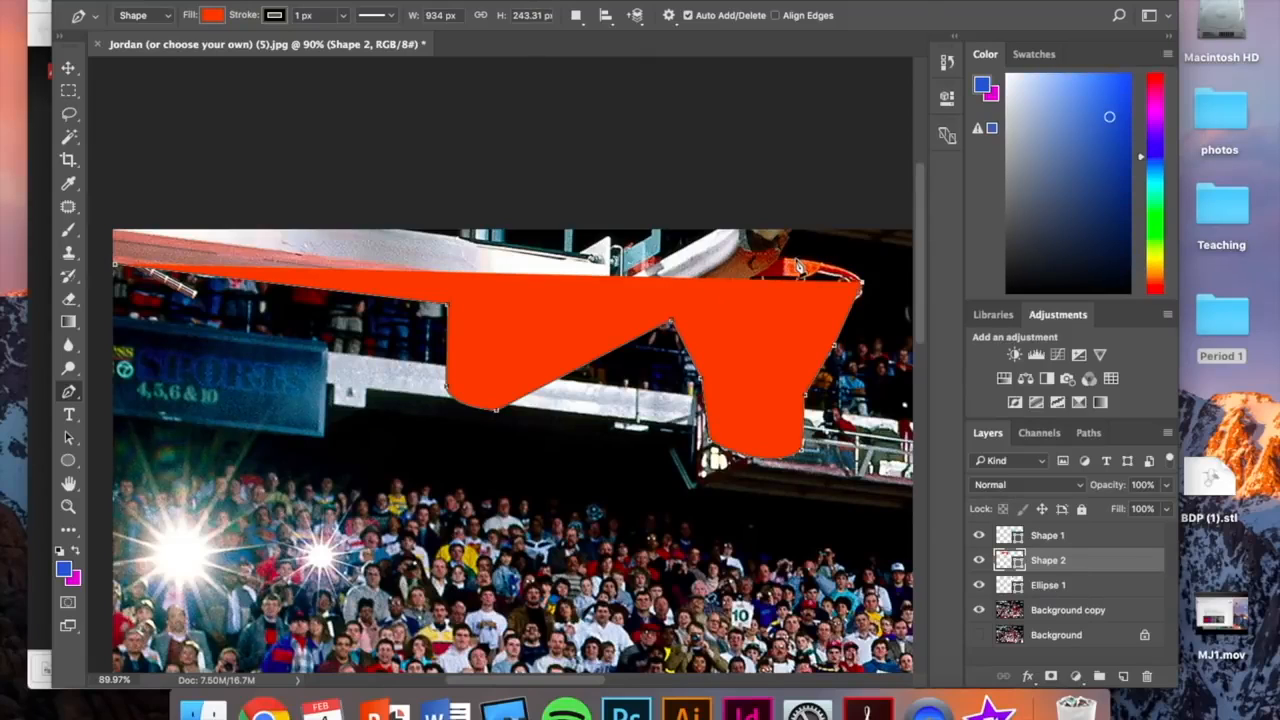
mouse_move(785, 261)
mouse_down()
mouse_move(730, 264)
mouse_move(789, 261)
mouse_up()
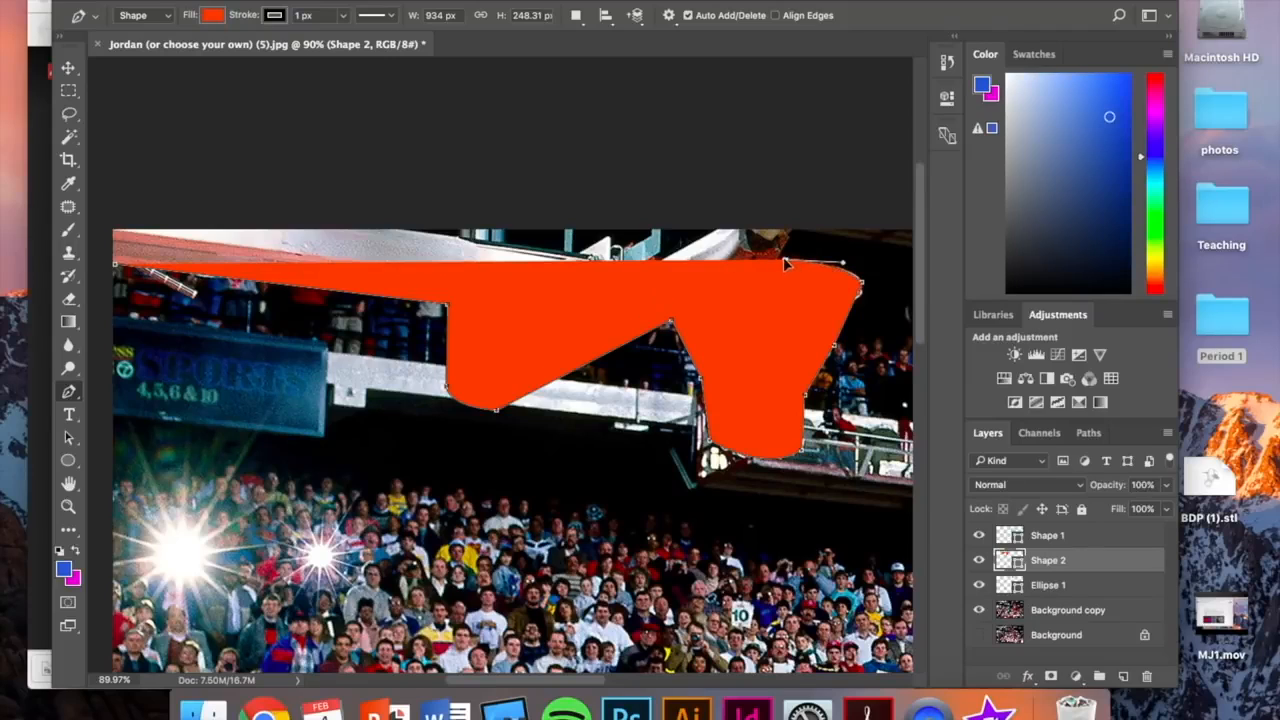
- Carry the hoop outline up to the photo's top edge, across to its upper-left corner and back to the starting point
click(793, 229)
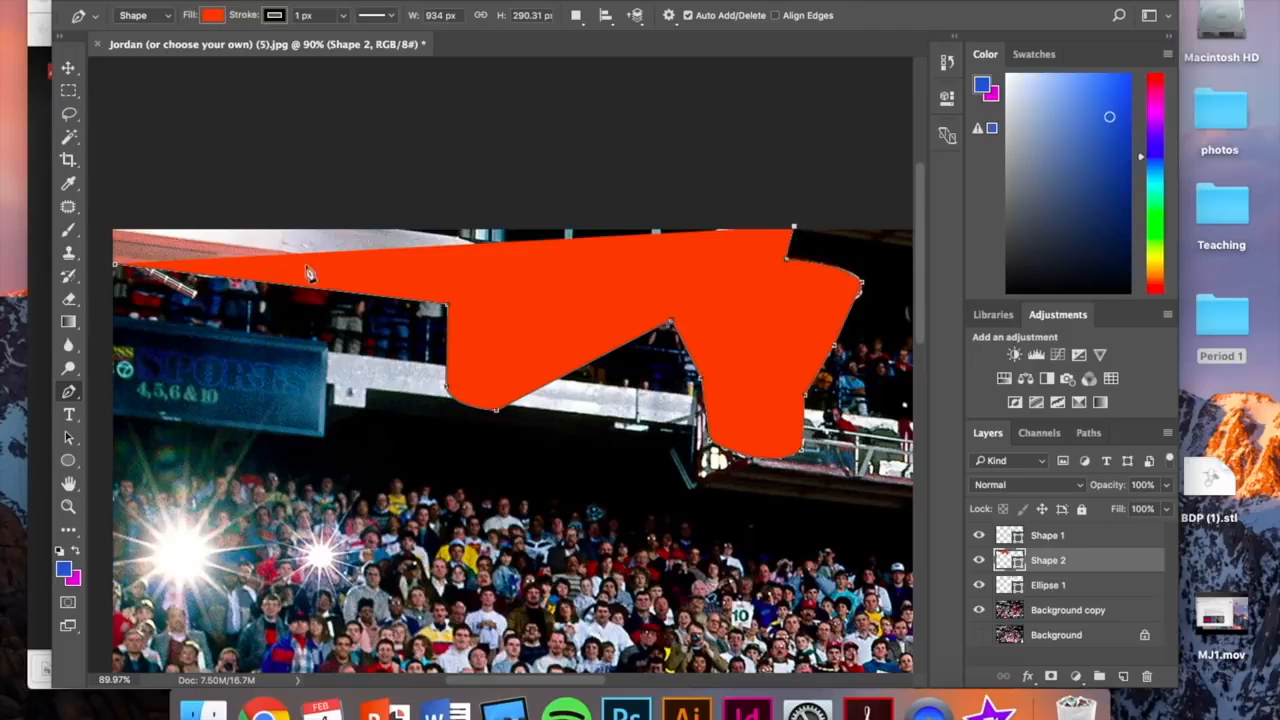
click(111, 215)
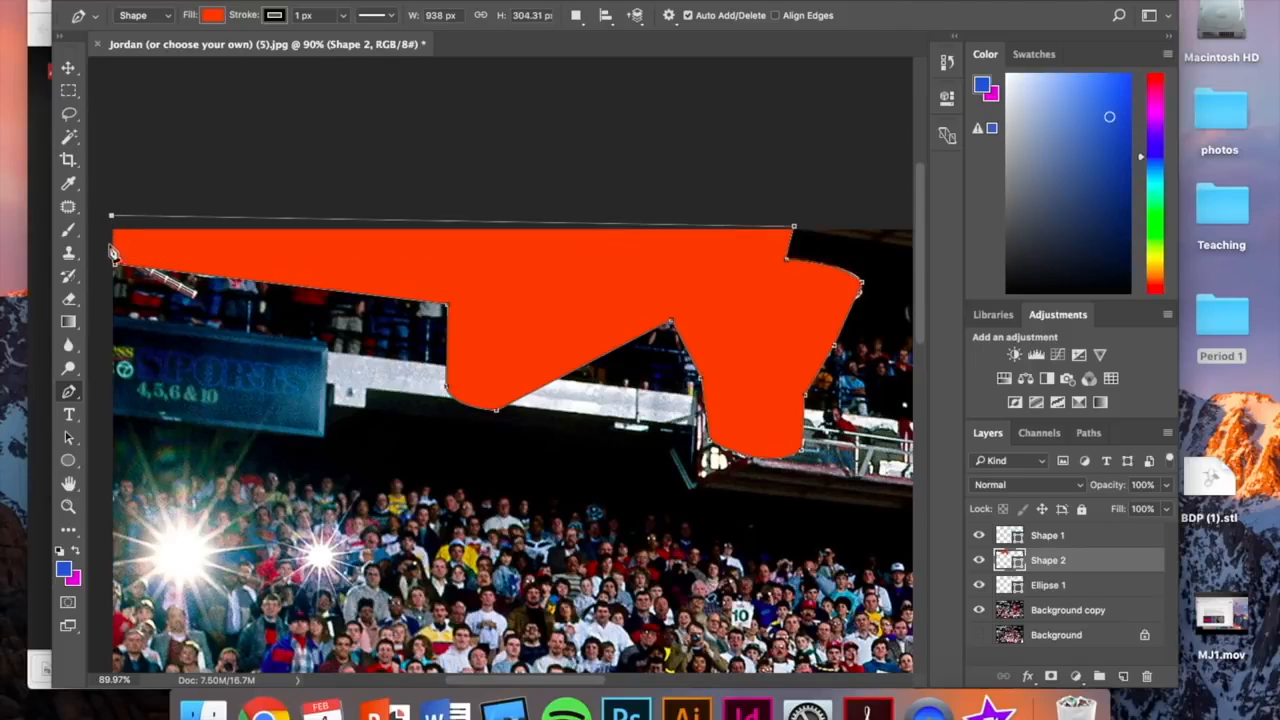
click(107, 262)
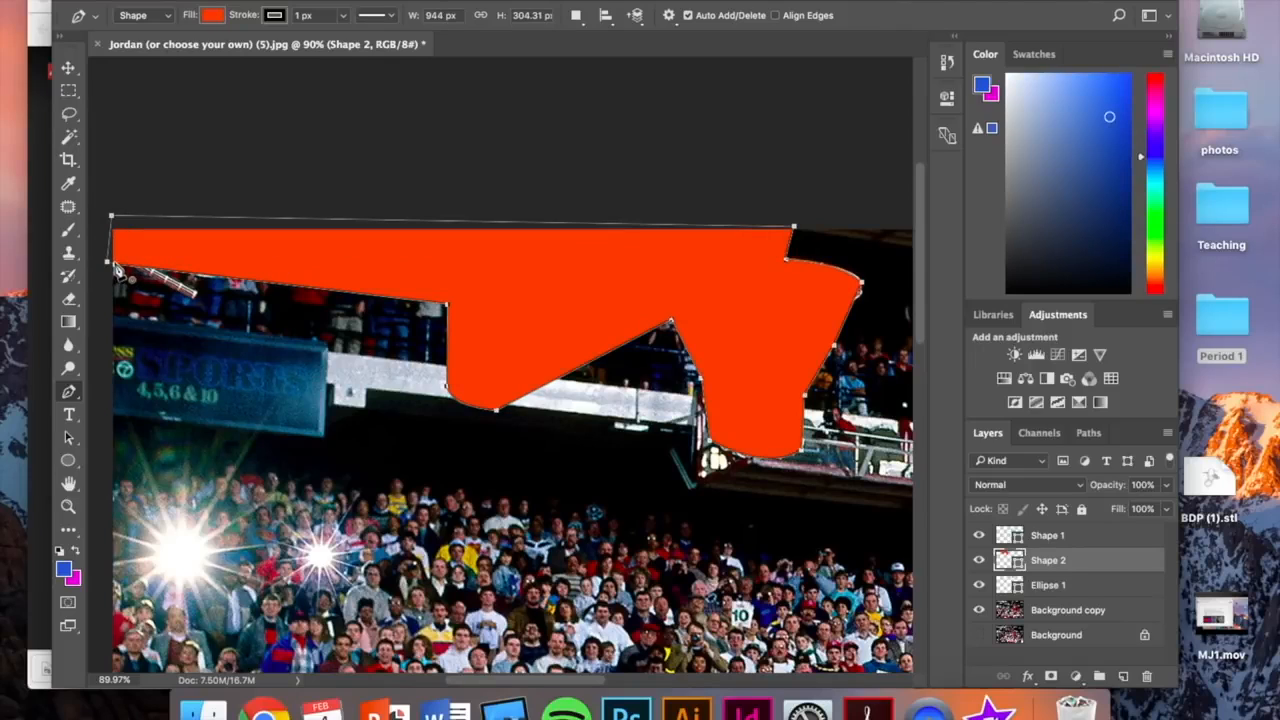
scroll(513, 500, down, 5)
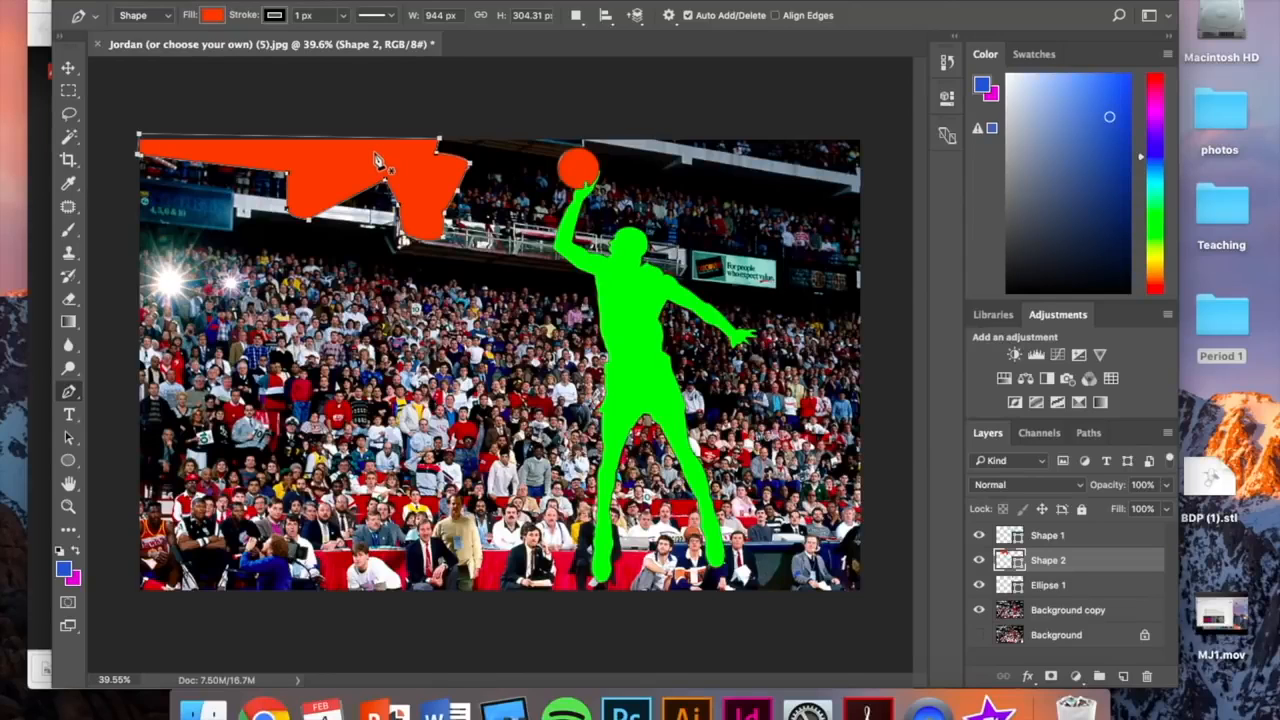
- Choose the Gradient tool and set the foreground color to a dark purple
click(69, 322)
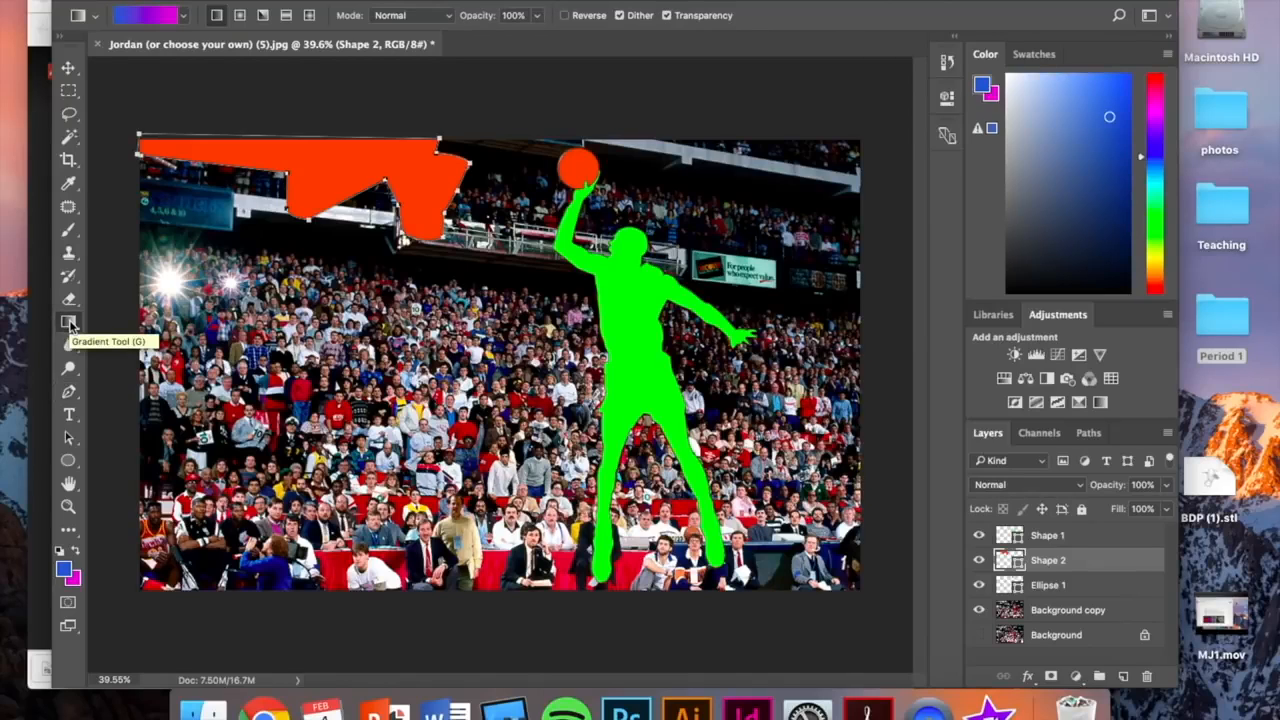
click(64, 572)
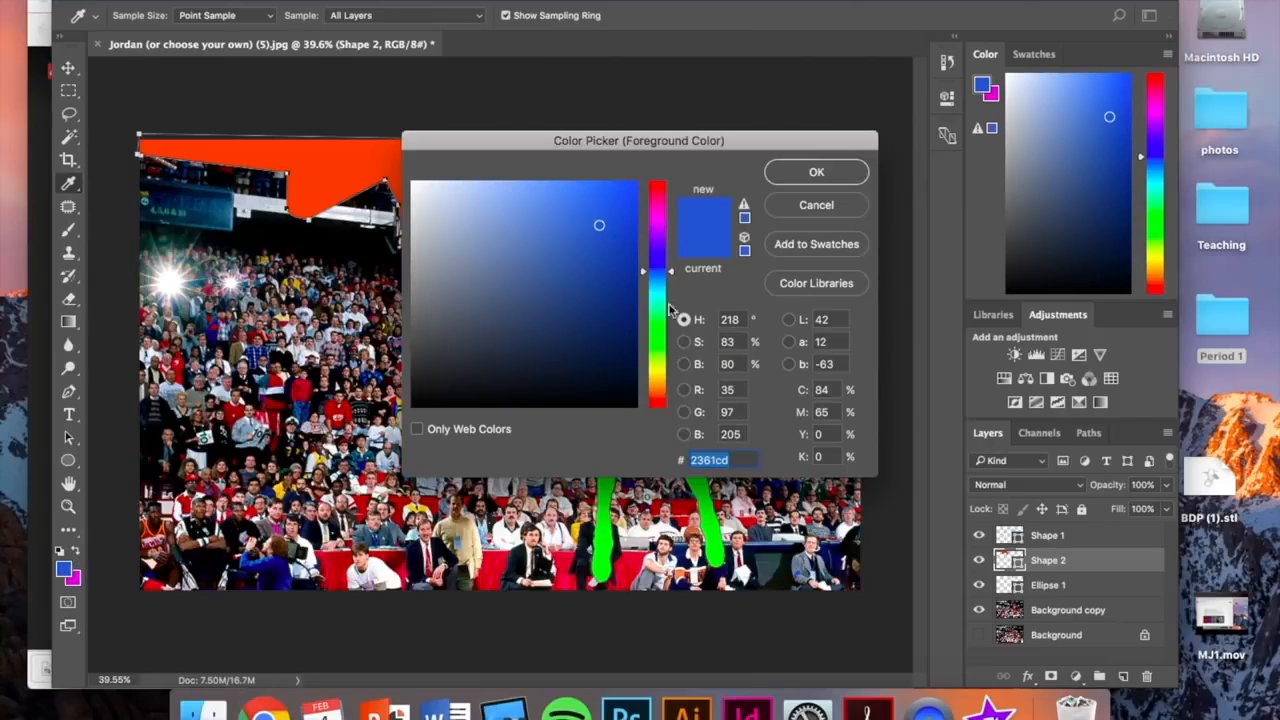
click(664, 206)
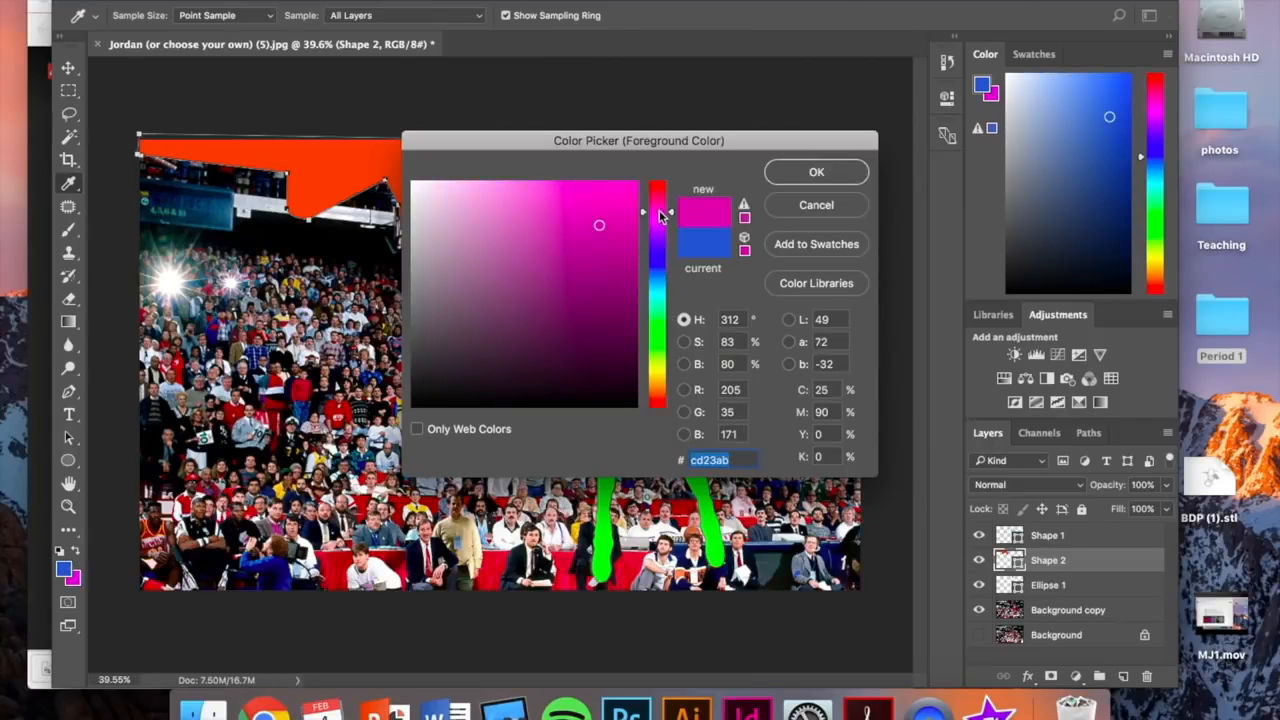
click(664, 229)
drag(627, 331, 620, 311)
click(814, 173)
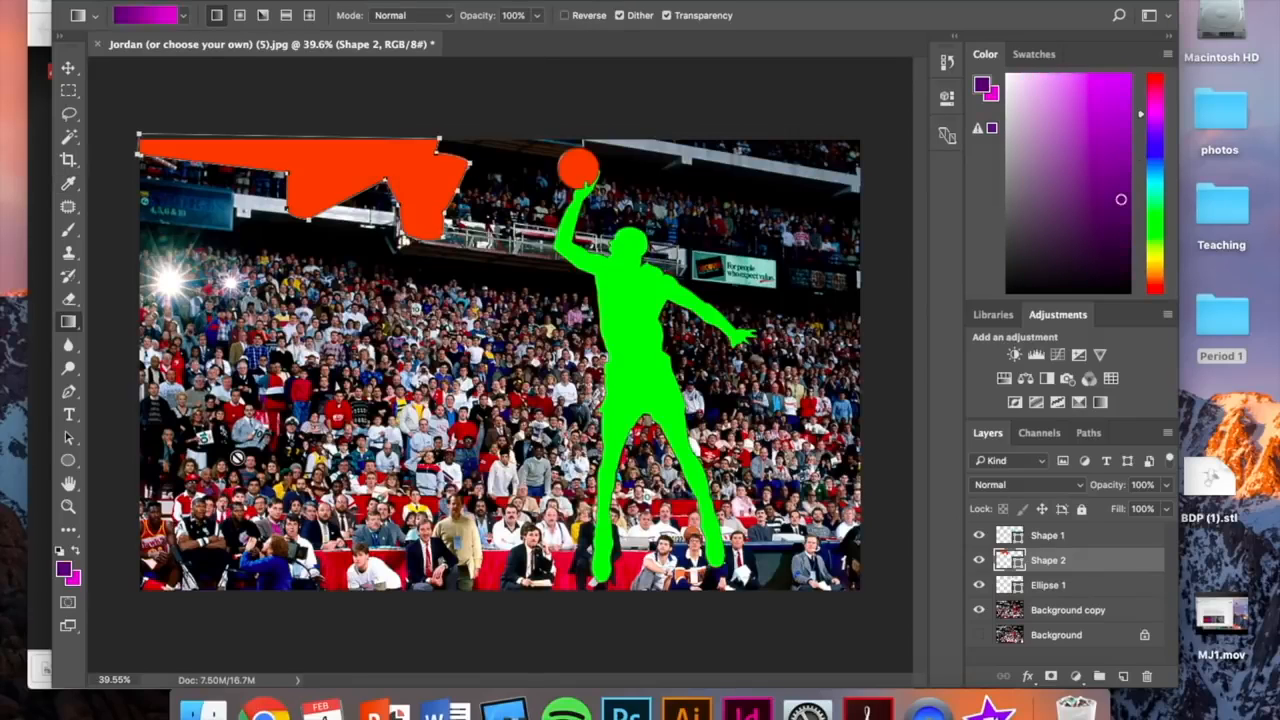
- Set the background color to the deep magenta-pink #c90481
click(74, 580)
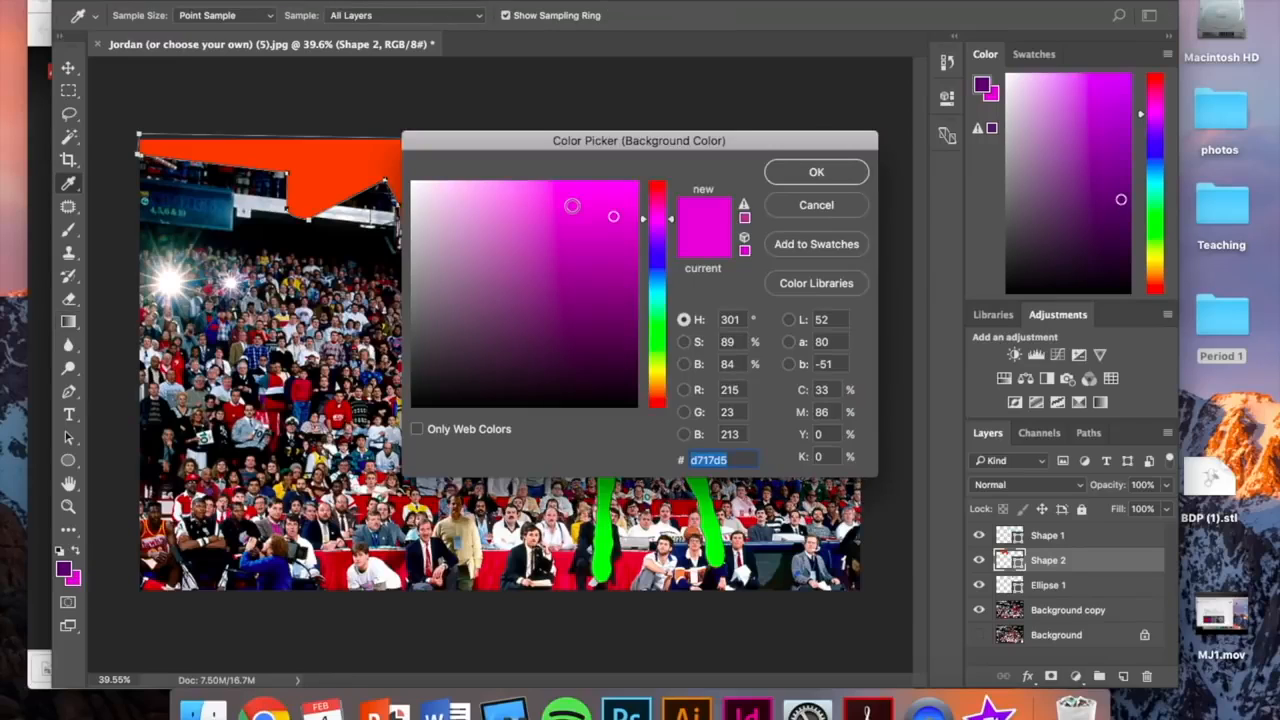
click(659, 207)
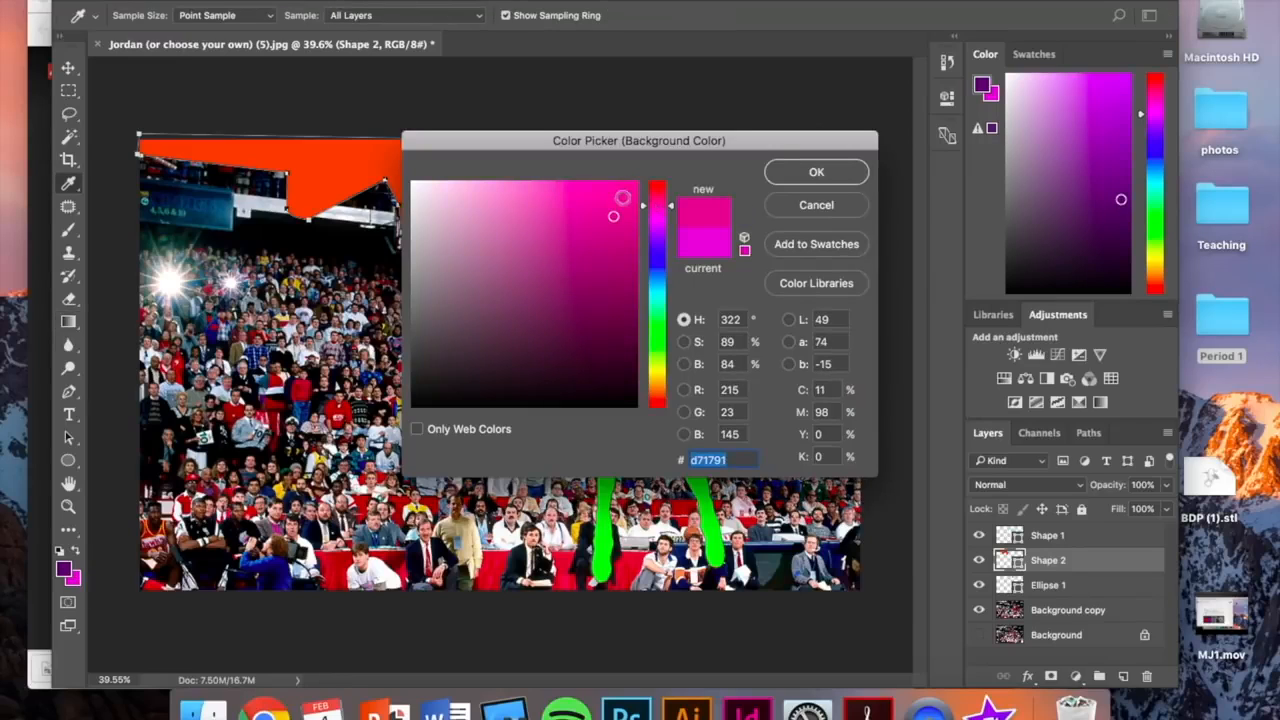
drag(628, 264, 633, 229)
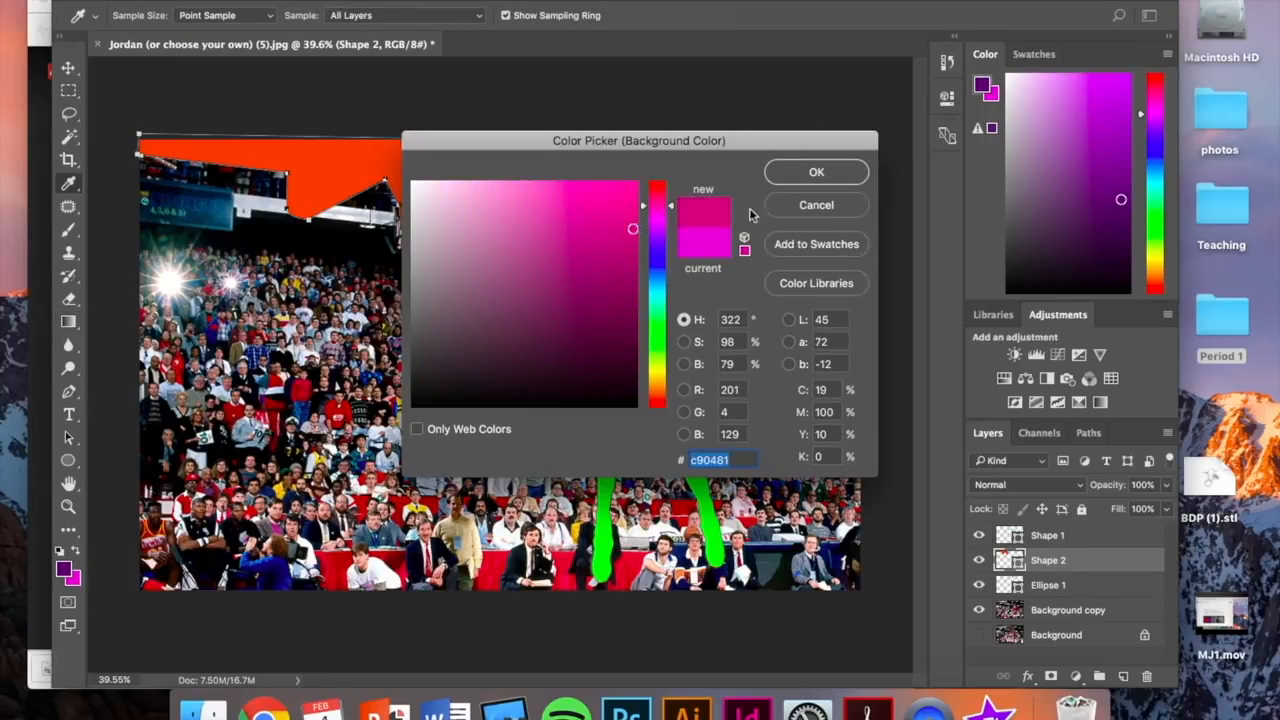
click(822, 171)
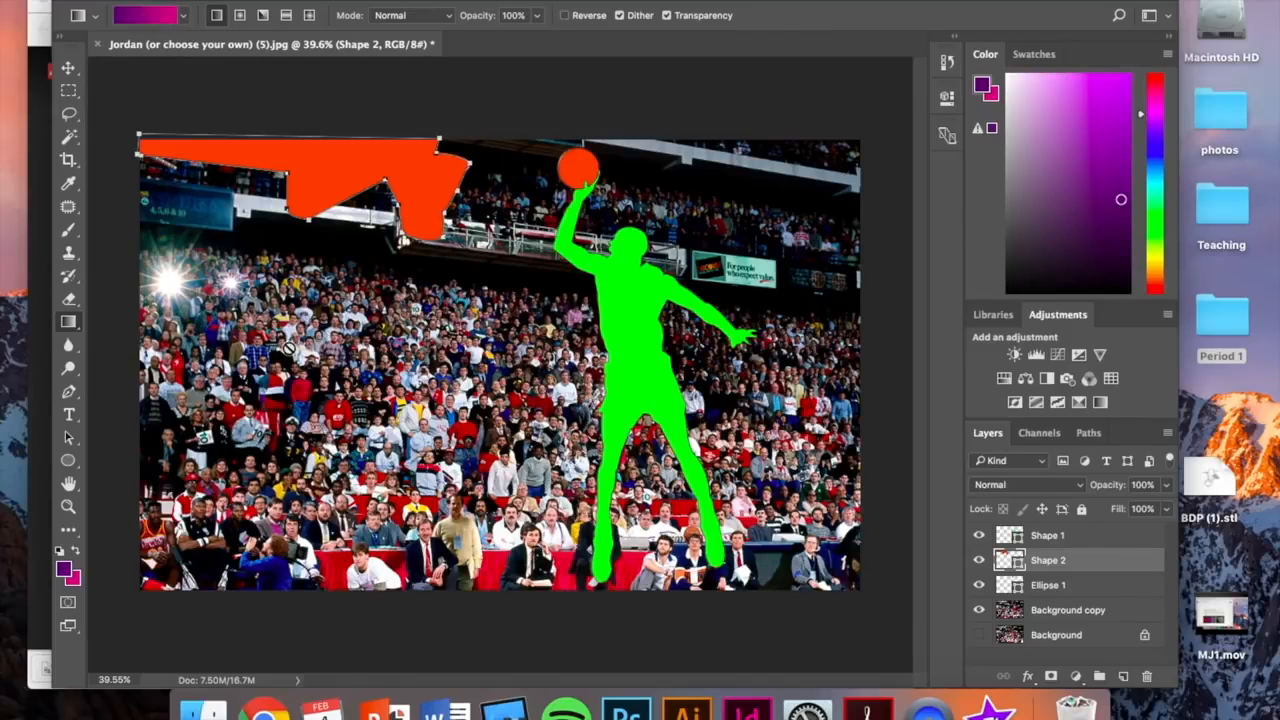
- Fill the Background copy layer with a horizontal linear gradient running from dark purple on the hoop side to magenta-pink beyond the player
click(390, 323)
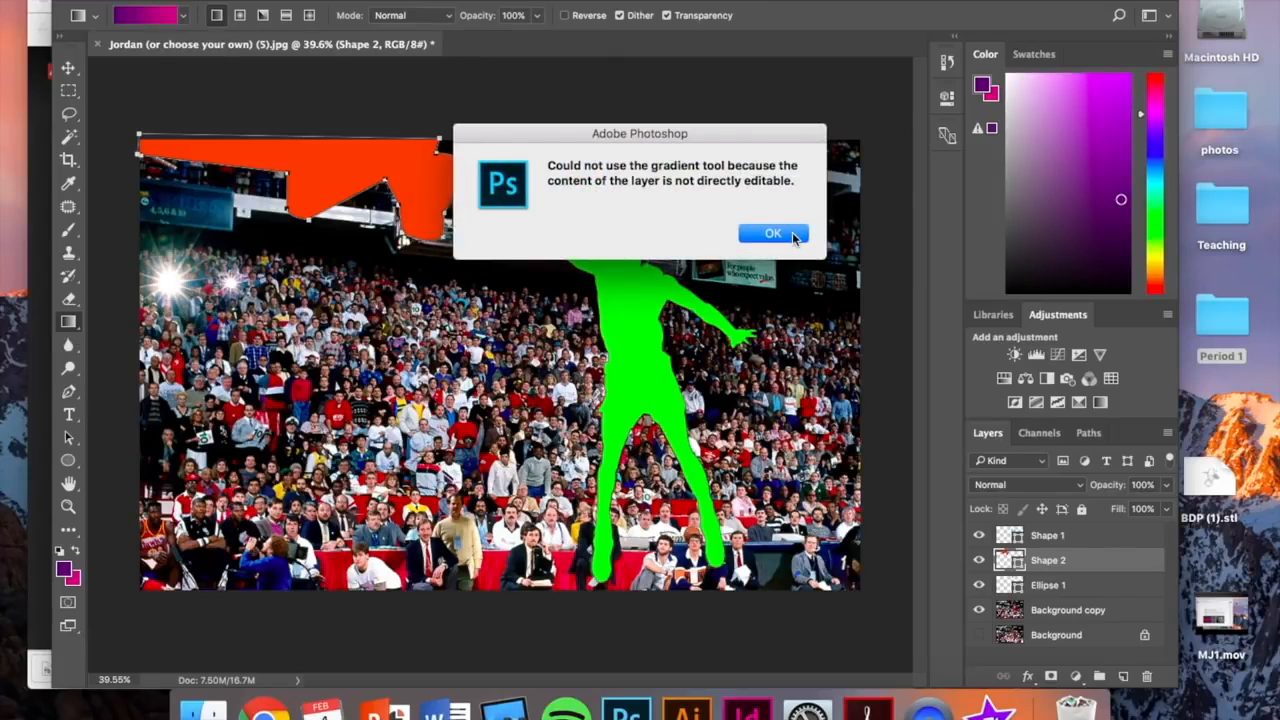
click(793, 236)
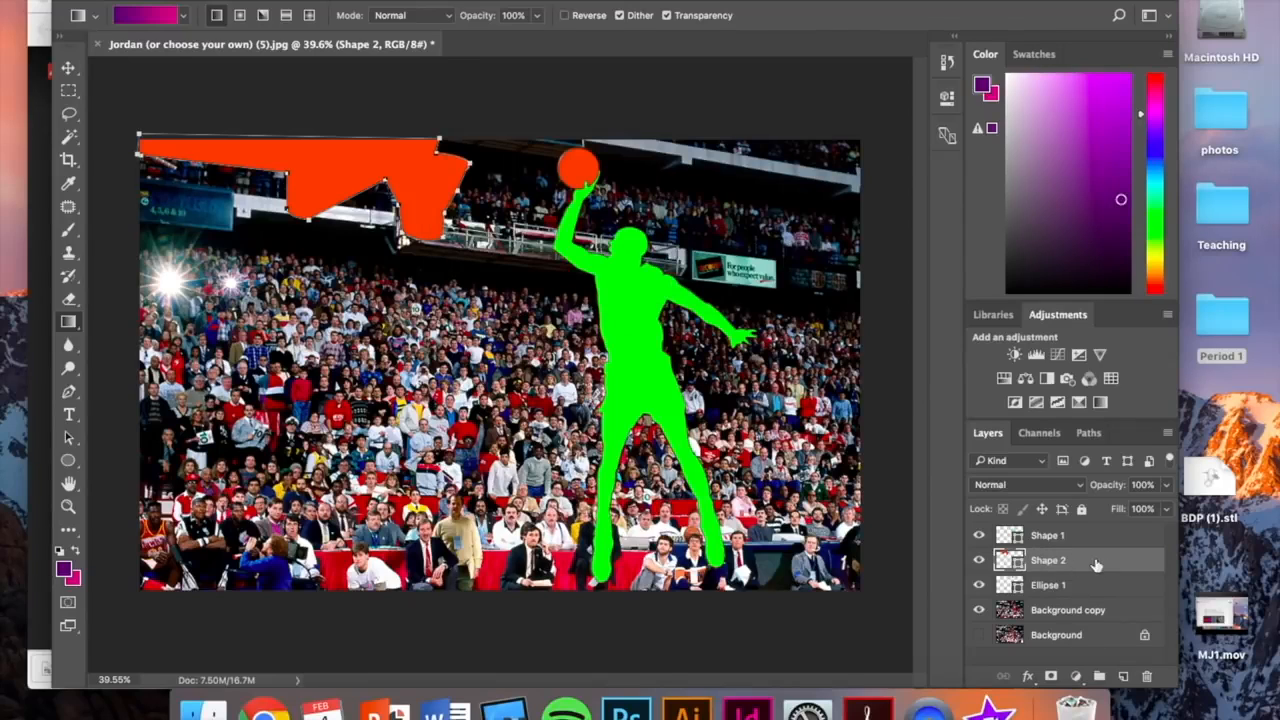
click(1063, 617)
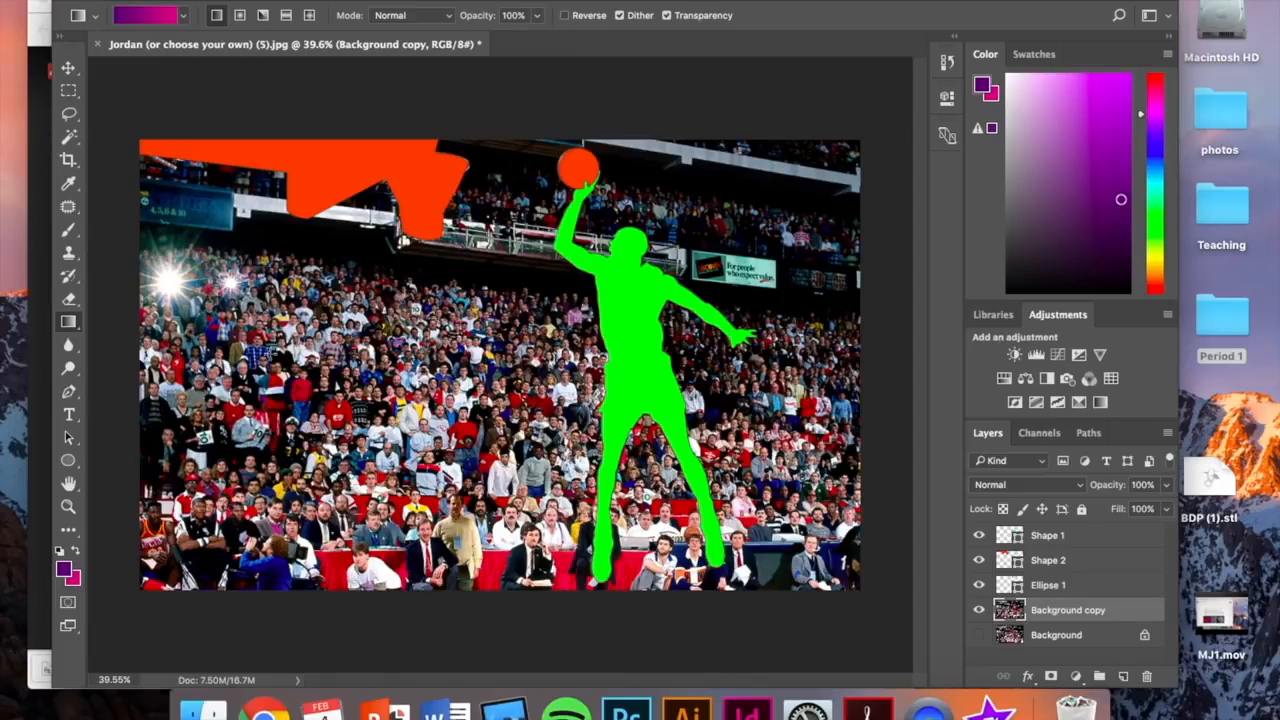
drag(268, 356, 706, 354)
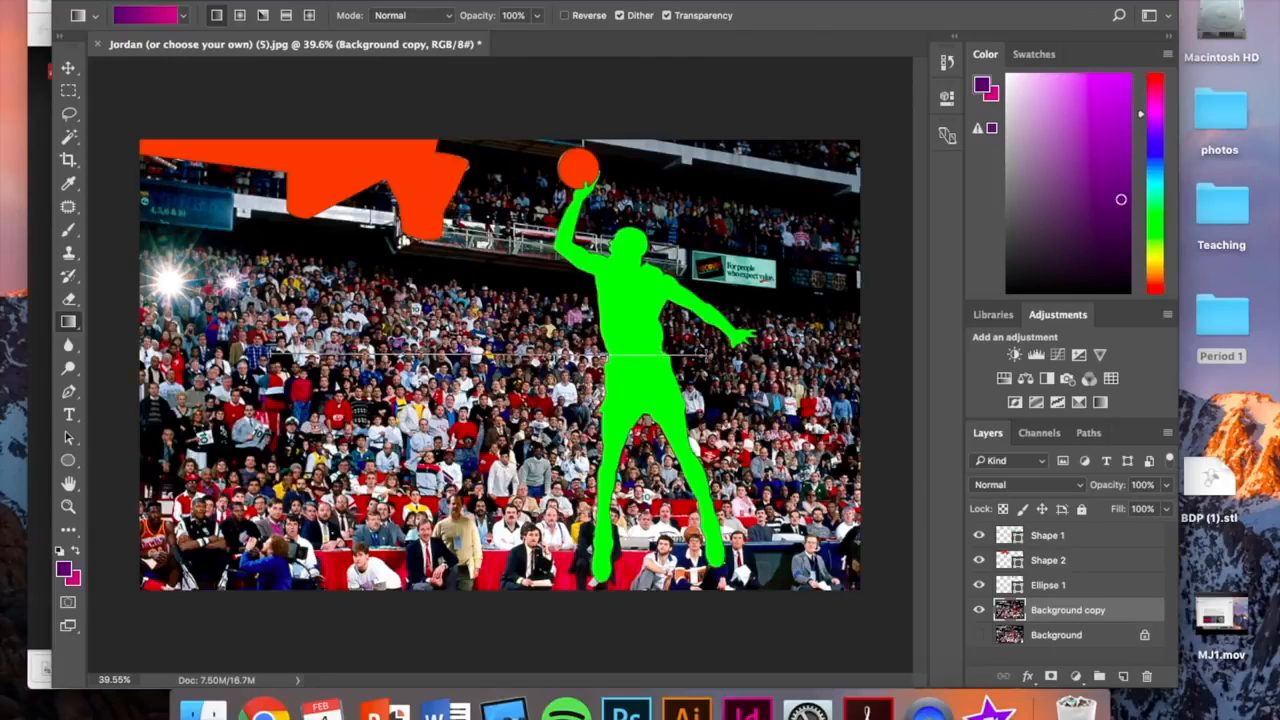
drag(700, 354, 686, 360)
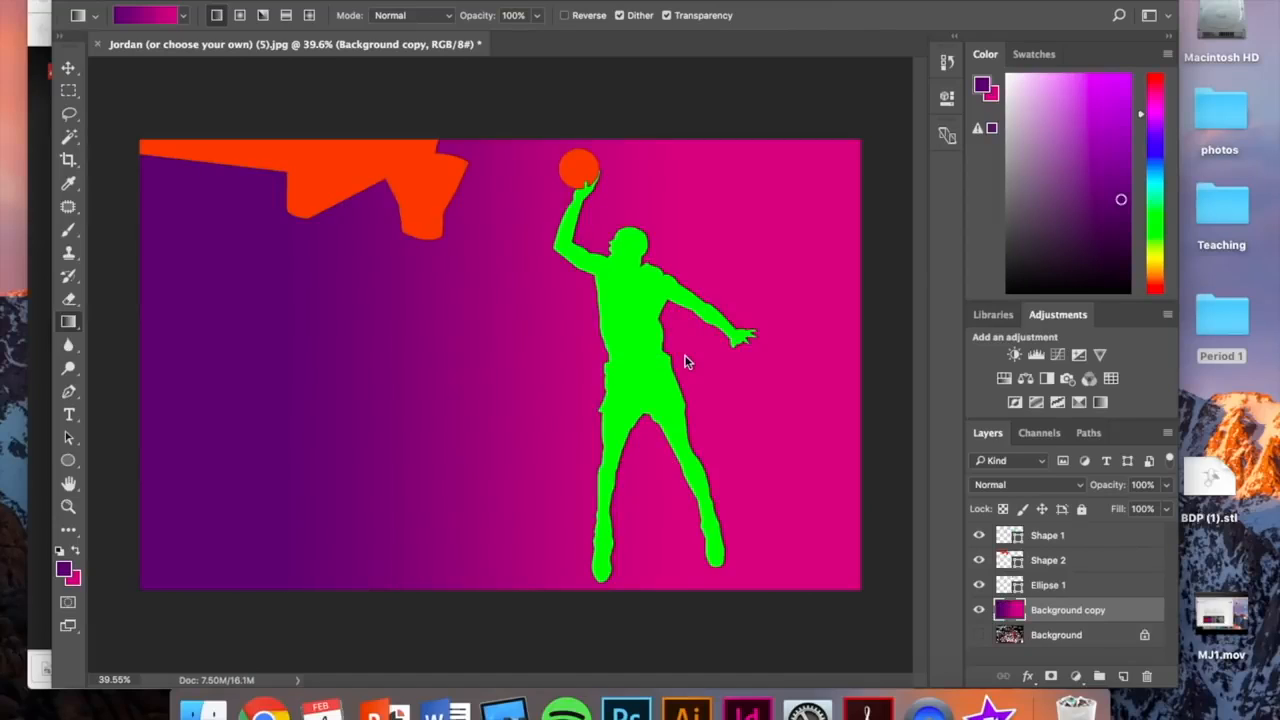